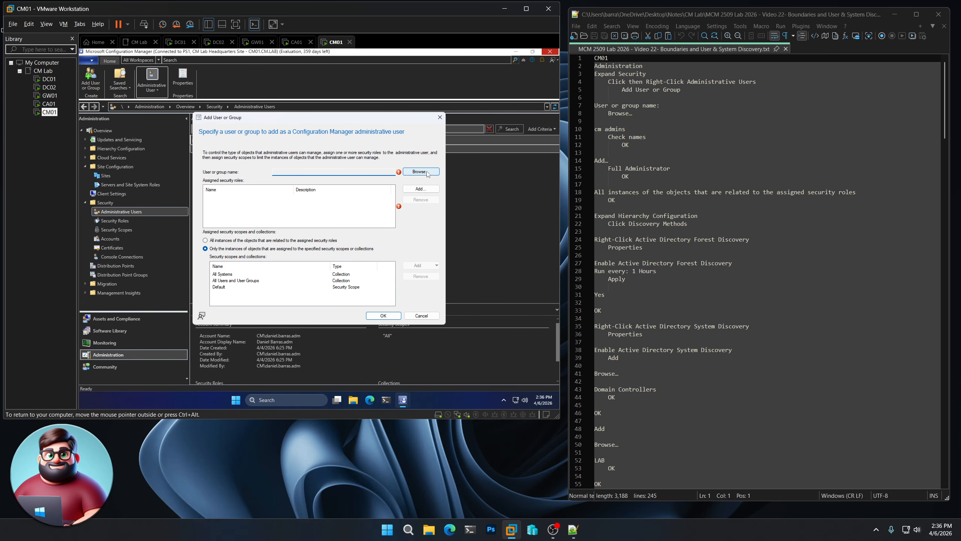
# - Select the CM Admins group from the directory as the new Configuration Manager administrative user, checking its name
pyautogui.click(427, 172)
pyautogui.write('cm admins')
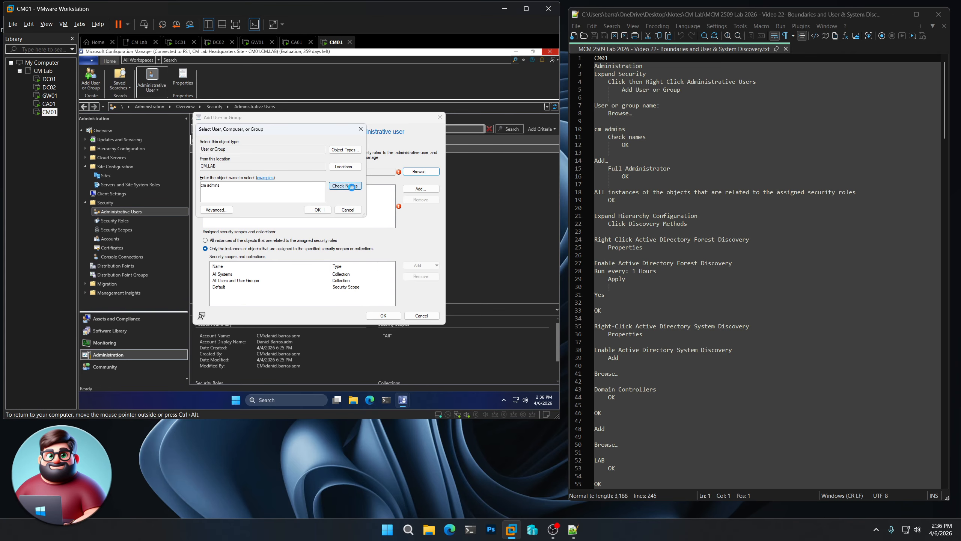
pyautogui.click(349, 188)
pyautogui.click(319, 210)
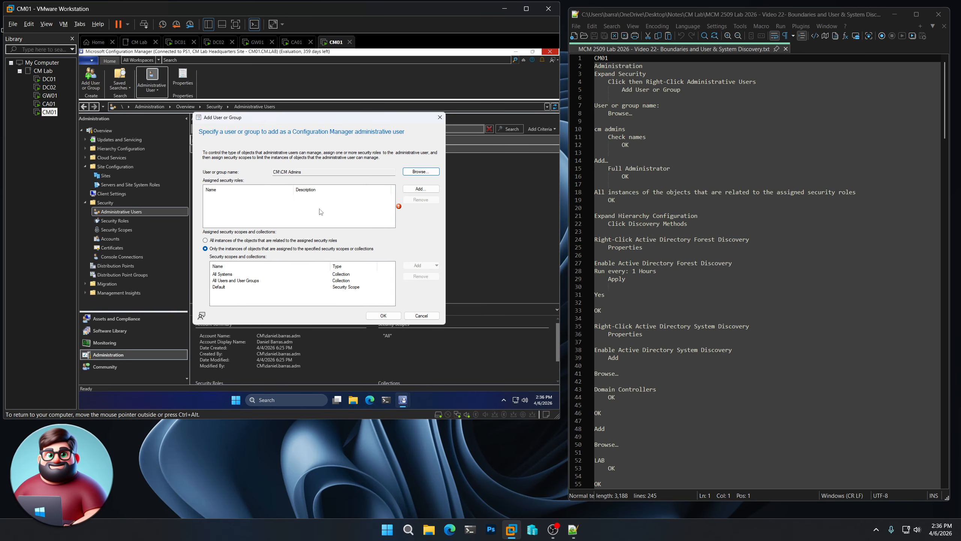
# - Assign the group the Full Administrator role with all instances of objects related to the assigned security roles, and save it
pyautogui.click(417, 192)
pyautogui.click(230, 215)
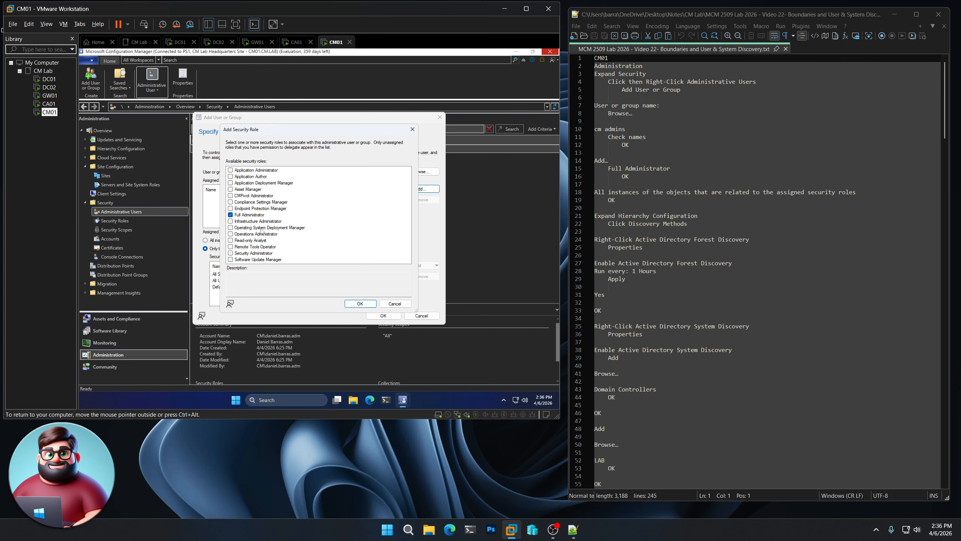
pyautogui.click(360, 303)
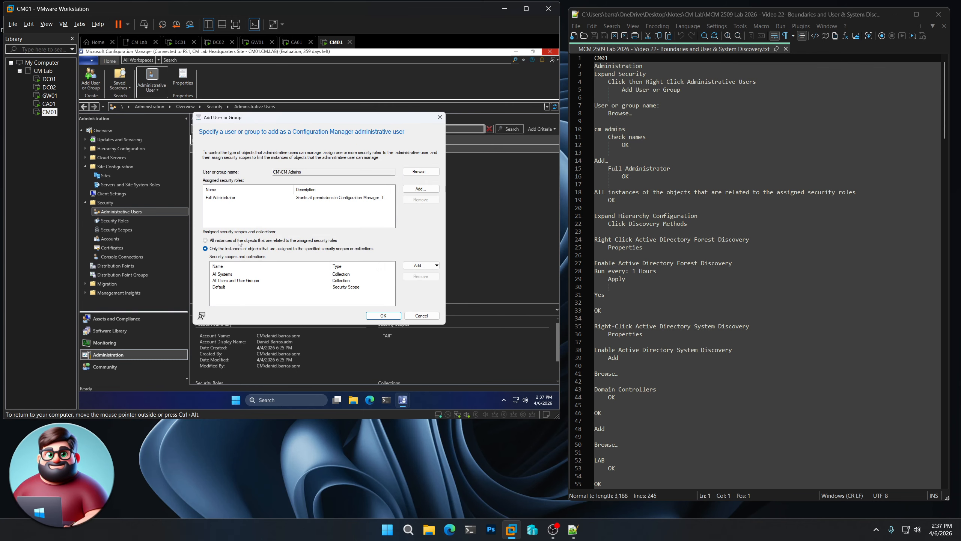
pyautogui.click(238, 240)
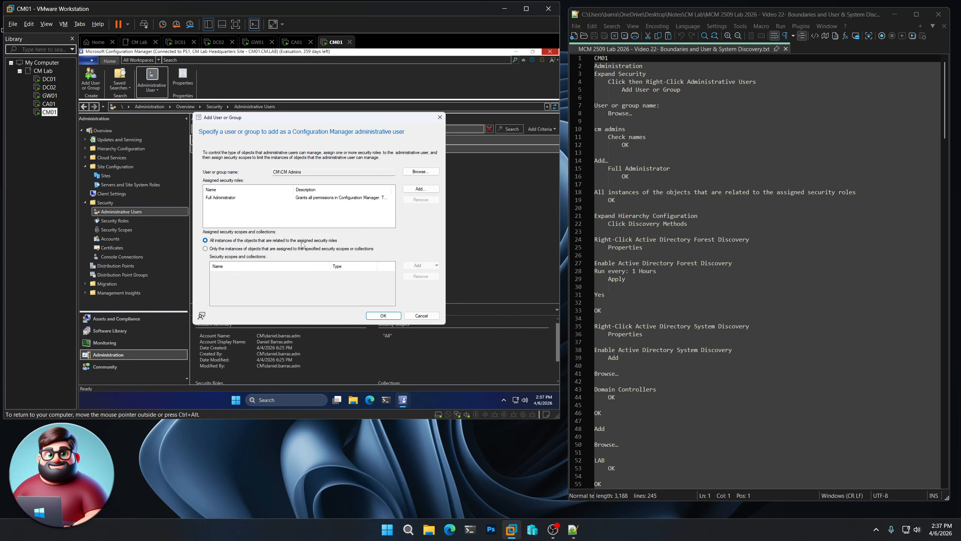
pyautogui.click(384, 316)
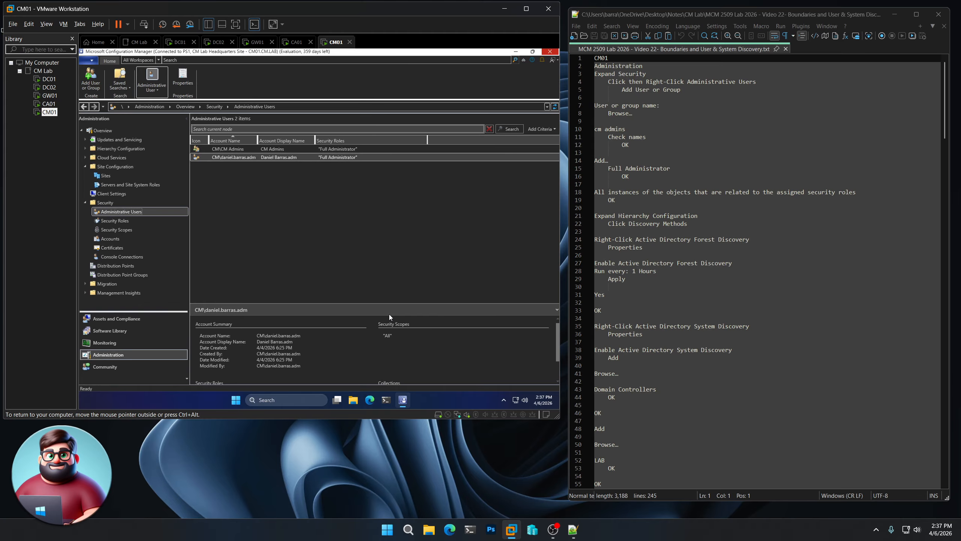
# - Open the Active Directory Forest Discovery properties from the discovery methods in Hierarchy Configuration
pyautogui.scroll(-3, 757, 265)
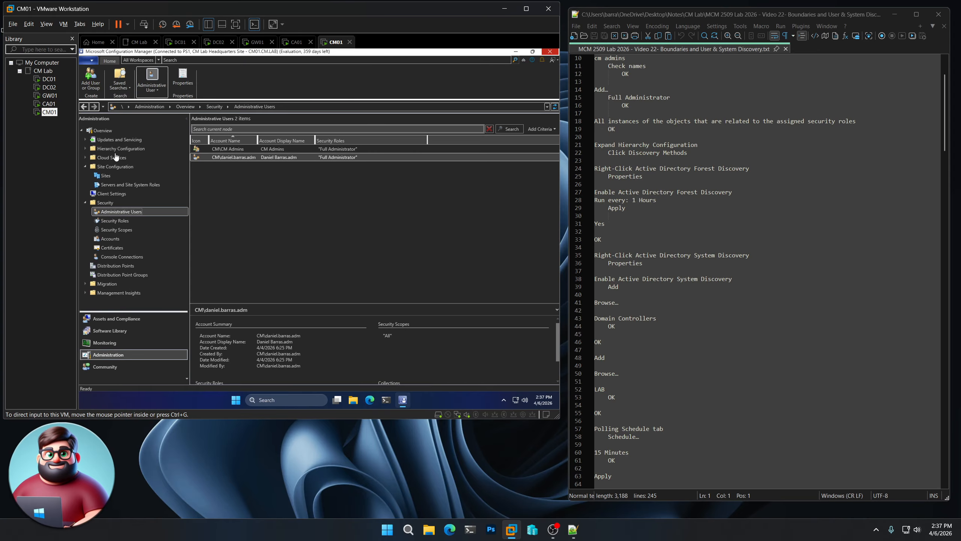
pyautogui.click(85, 149)
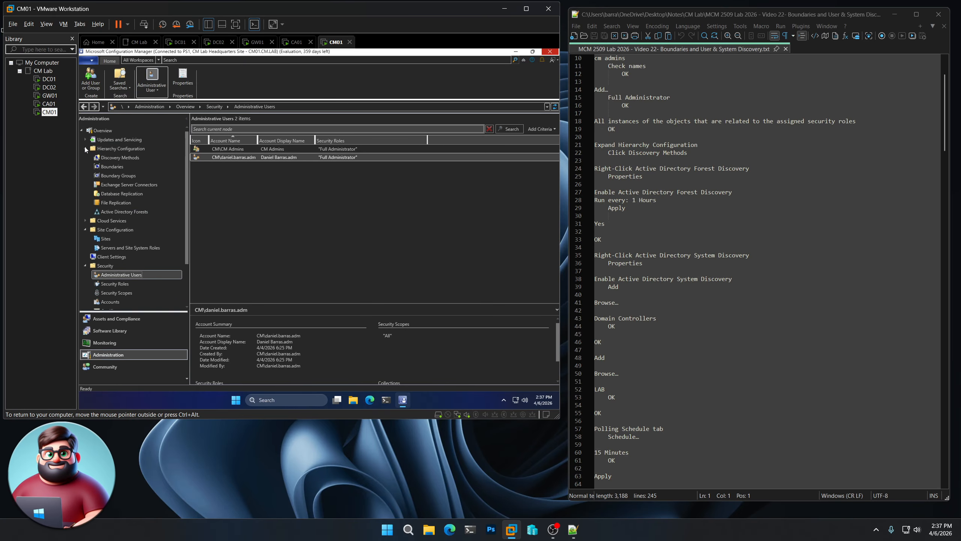
pyautogui.click(120, 156)
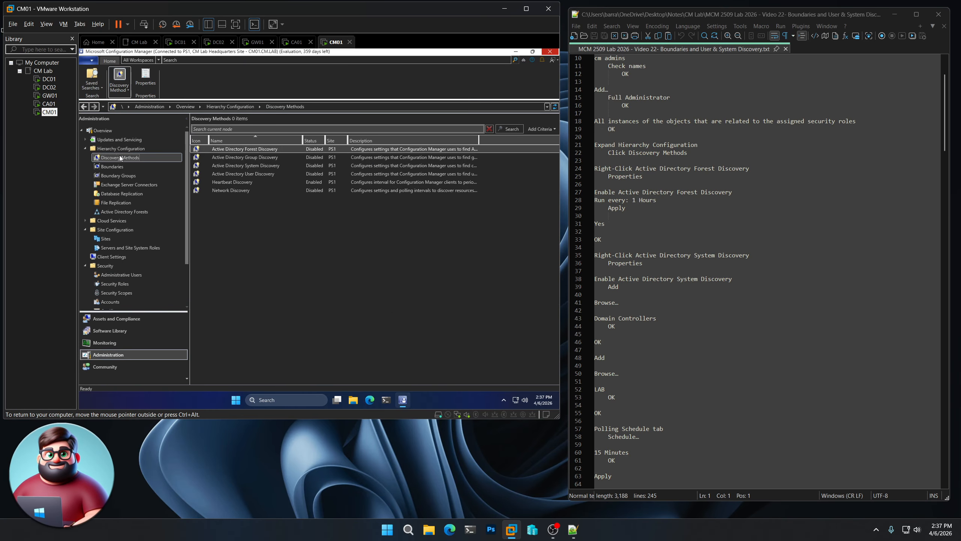
pyautogui.rightClick(252, 149)
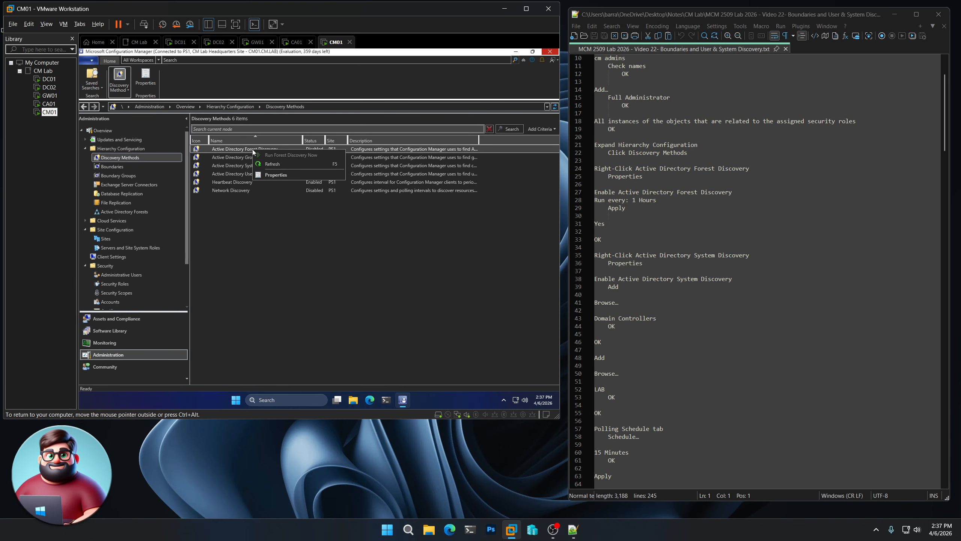
pyautogui.click(272, 176)
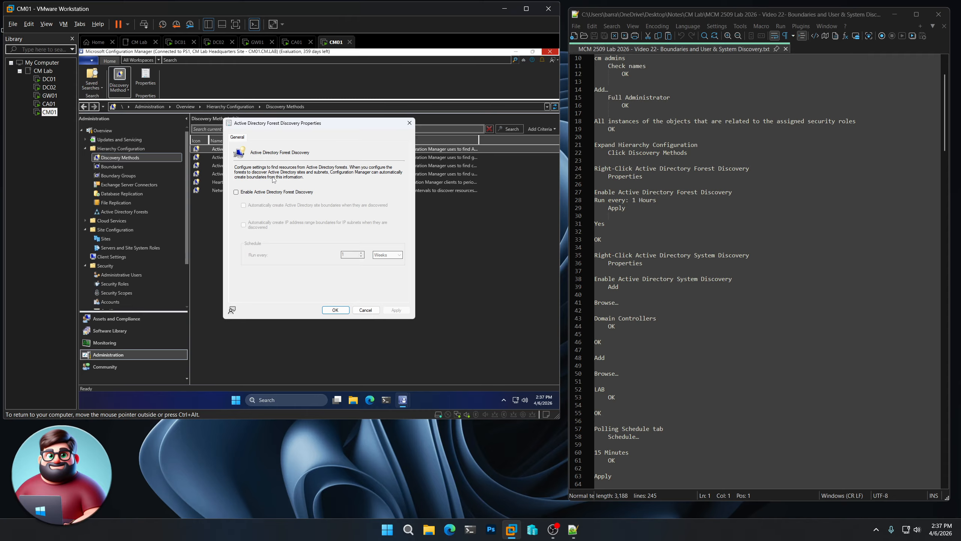
# - Enable Active Directory Forest Discovery with a schedule of every 1 hour, and apply it with full discovery run as soon as possible
pyautogui.click(261, 193)
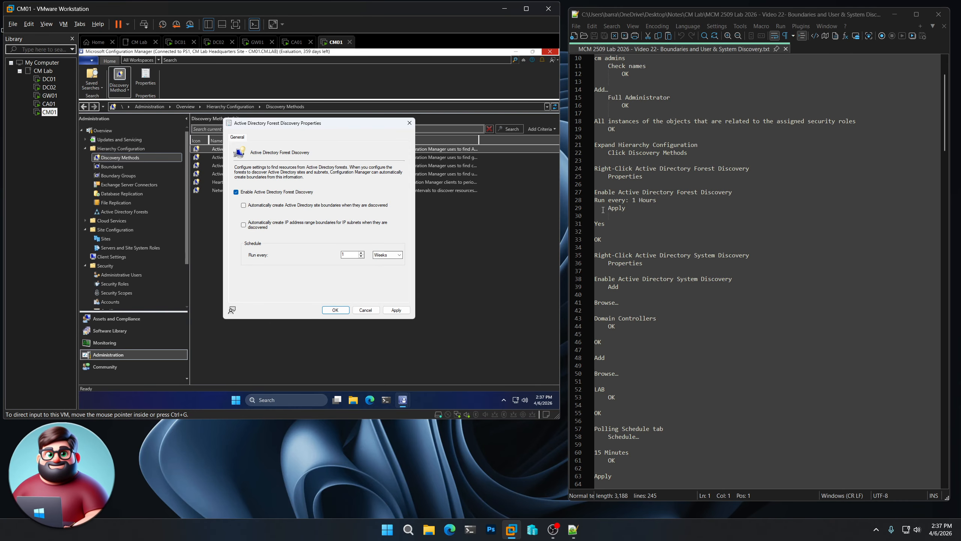
pyautogui.click(400, 256)
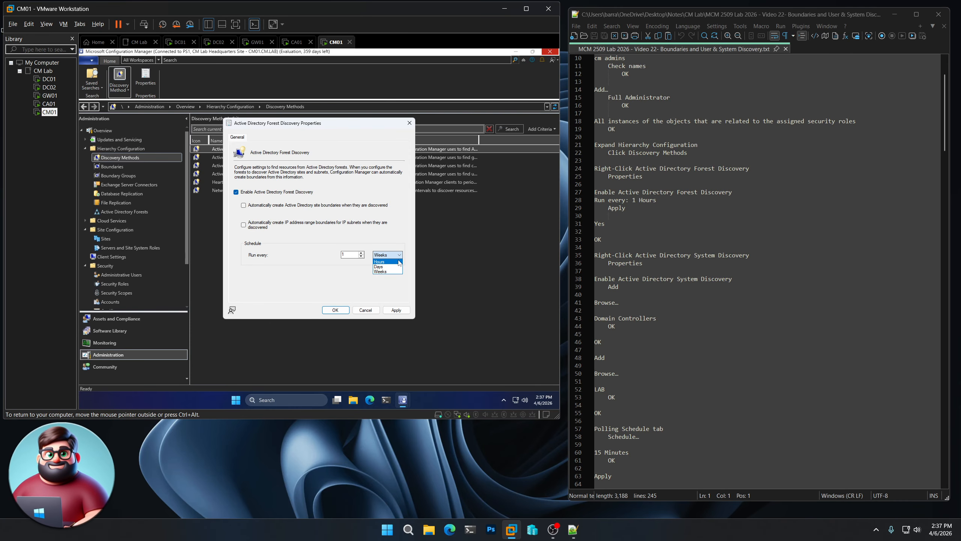
pyautogui.click(399, 261)
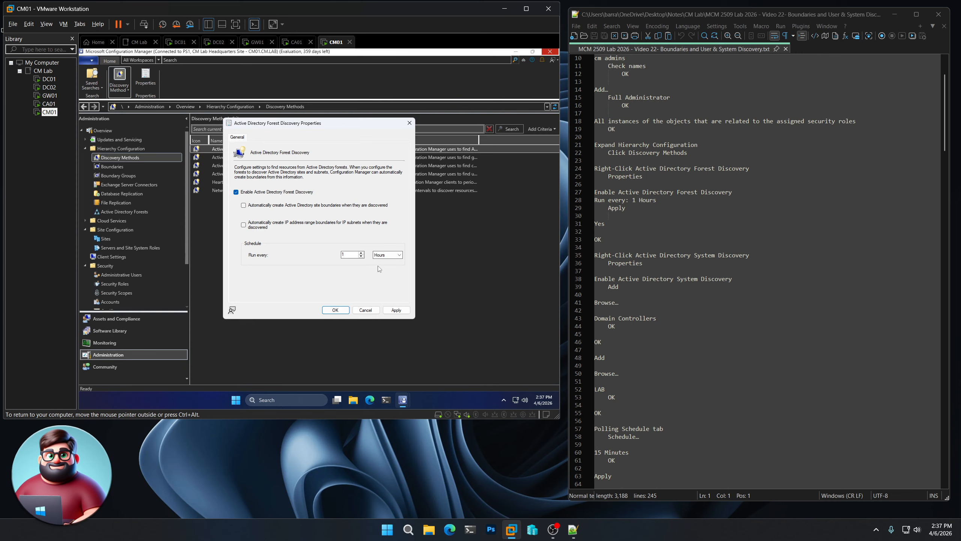
pyautogui.click(397, 310)
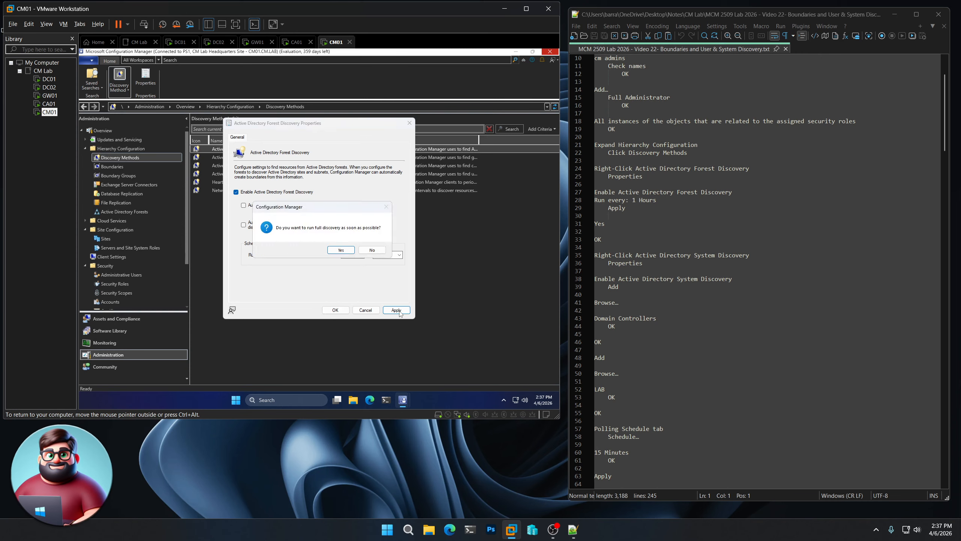
pyautogui.click(342, 251)
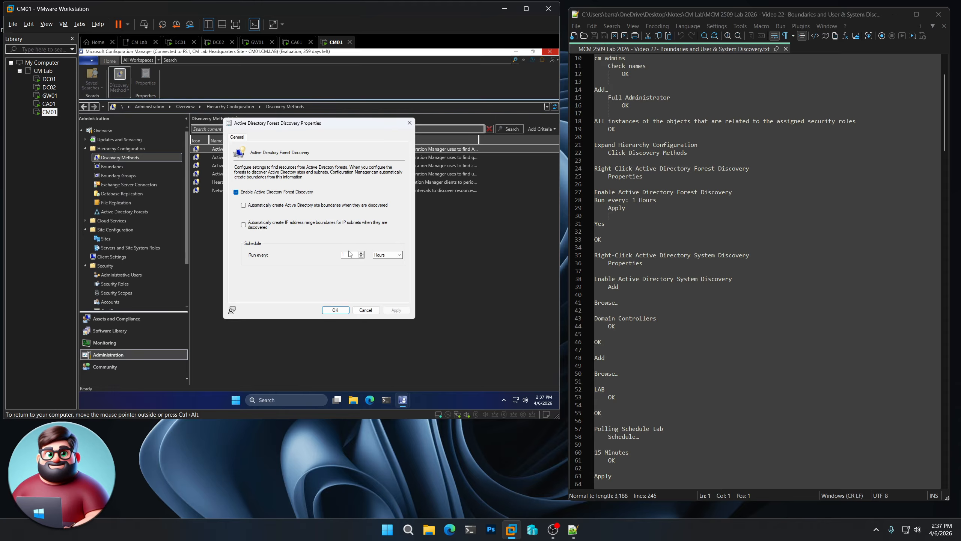
pyautogui.click(335, 311)
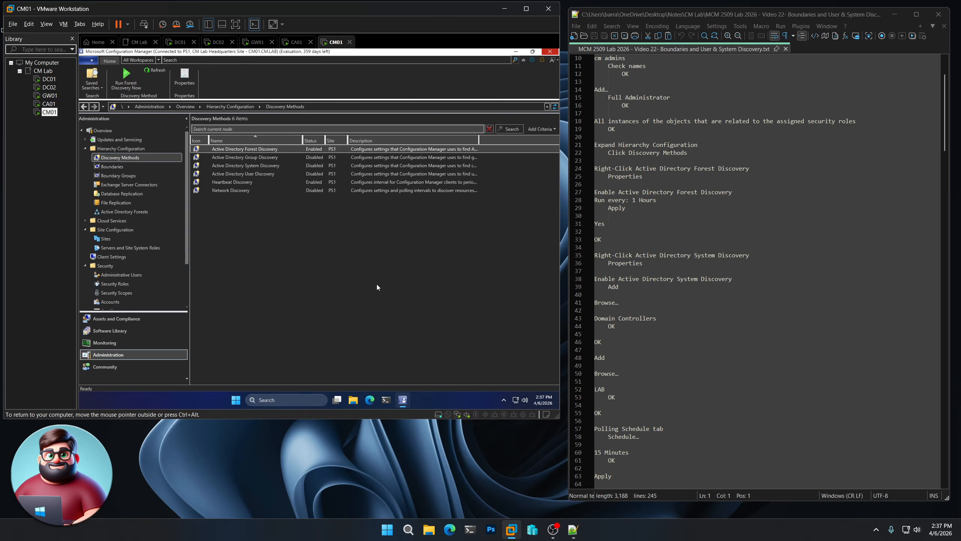
# - Open the Active Directory System Discovery properties and enable this discovery method
pyautogui.scroll(-2, 715, 259)
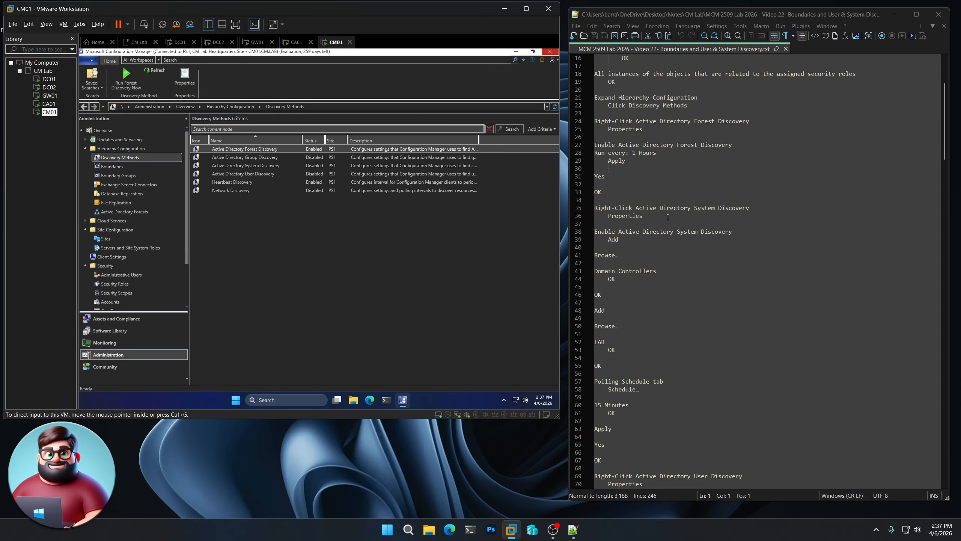
pyautogui.click(267, 168)
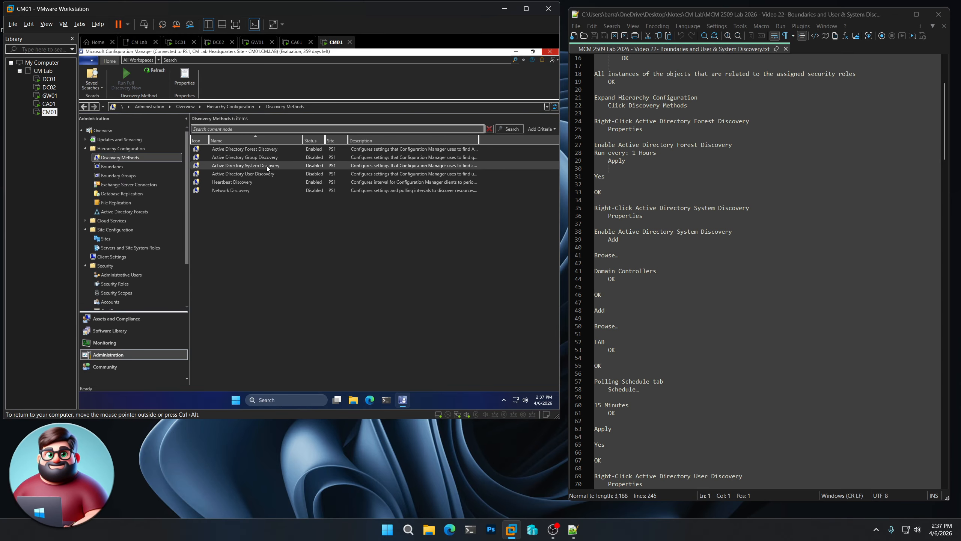
pyautogui.rightClick(267, 167)
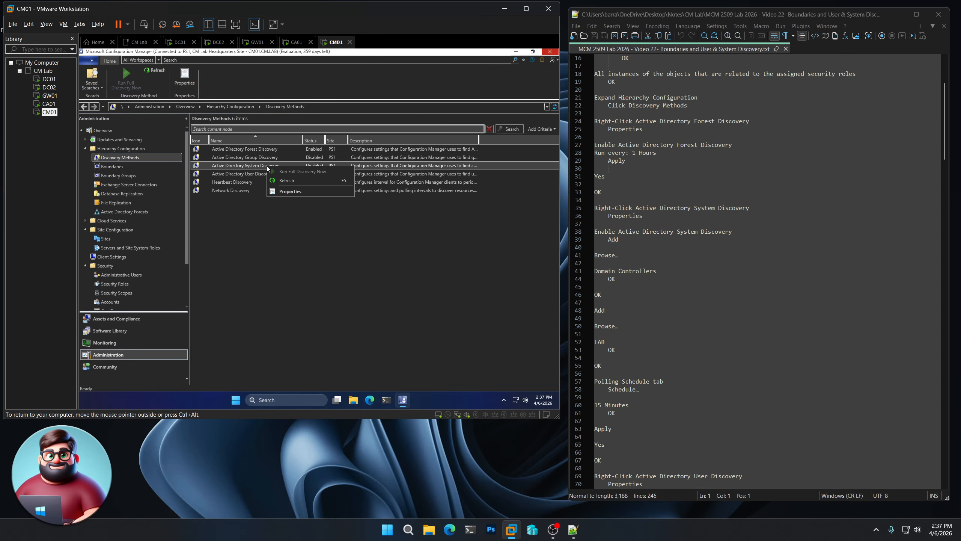
pyautogui.click(296, 192)
pyautogui.click(281, 179)
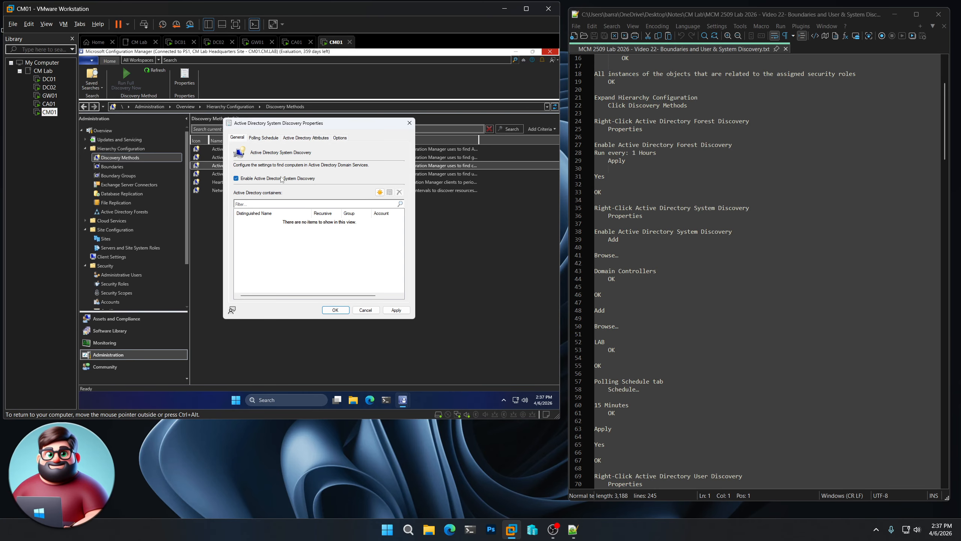
# - Add the Domain Controllers container to system discovery, keeping the default search options and site server account
pyautogui.click(379, 192)
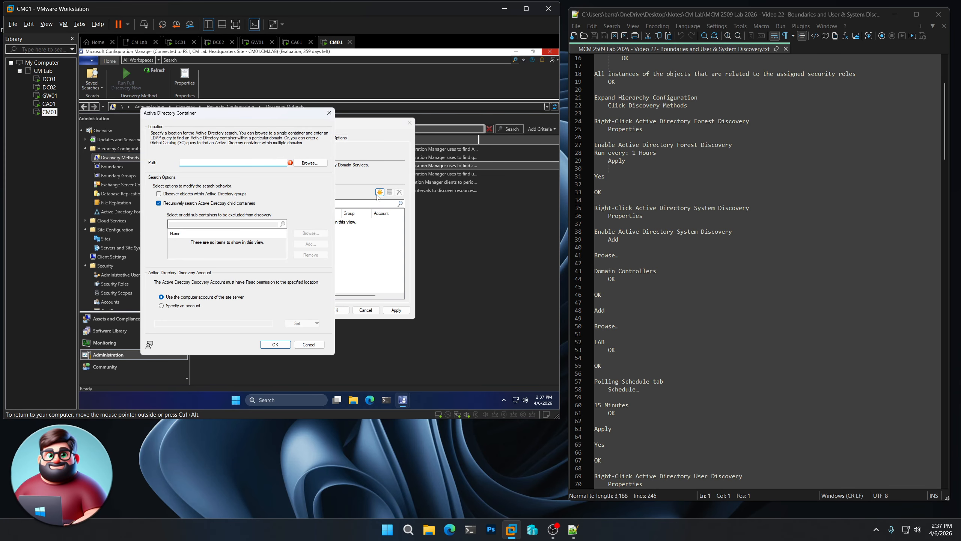
pyautogui.click(310, 163)
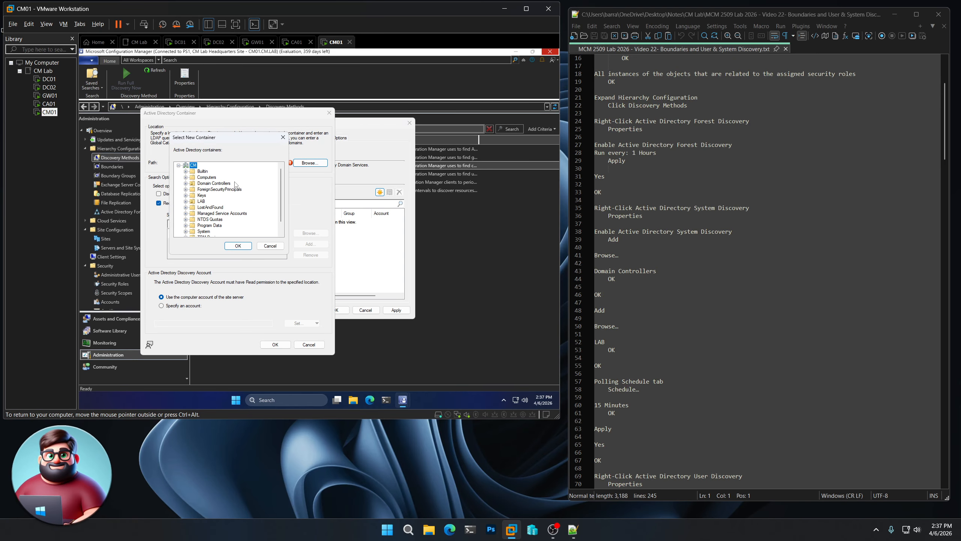
pyautogui.click(220, 183)
pyautogui.click(251, 245)
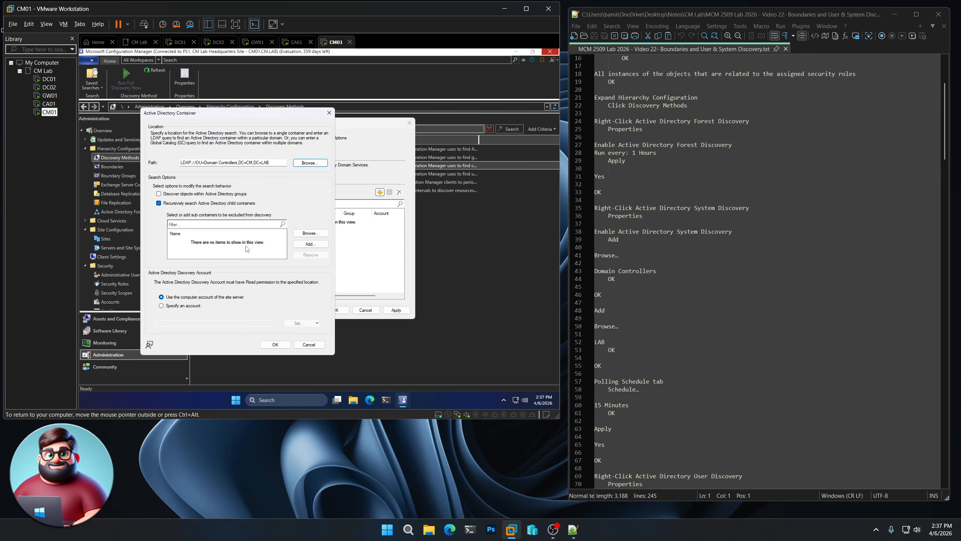
pyautogui.click(275, 344)
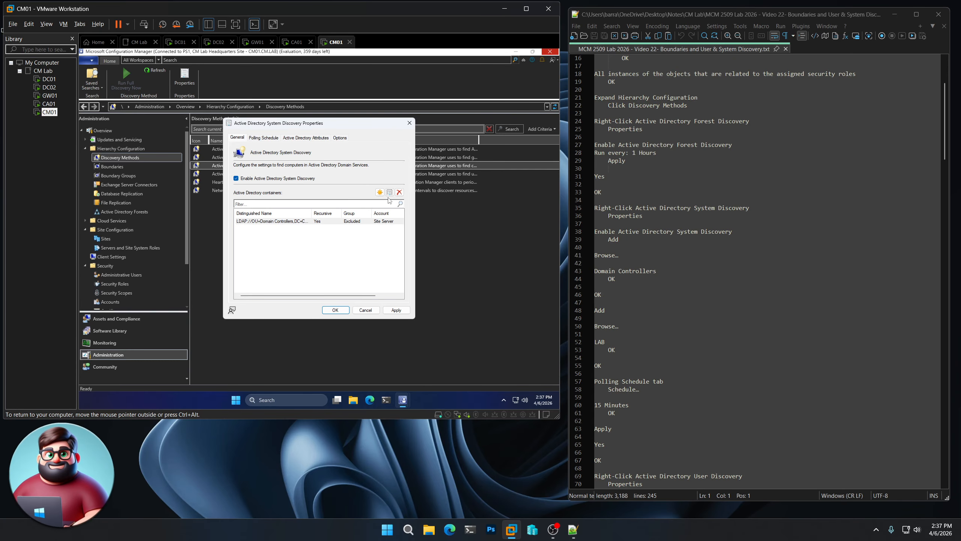
# - Add the LAB container to the Active Directory containers searched by system discovery
pyautogui.click(380, 192)
pyautogui.click(318, 173)
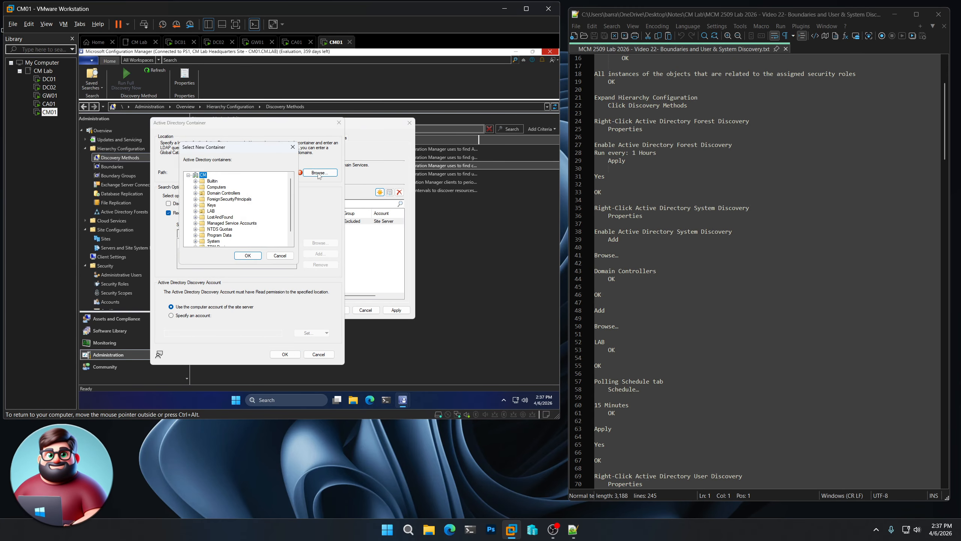
pyautogui.click(205, 211)
pyautogui.click(252, 257)
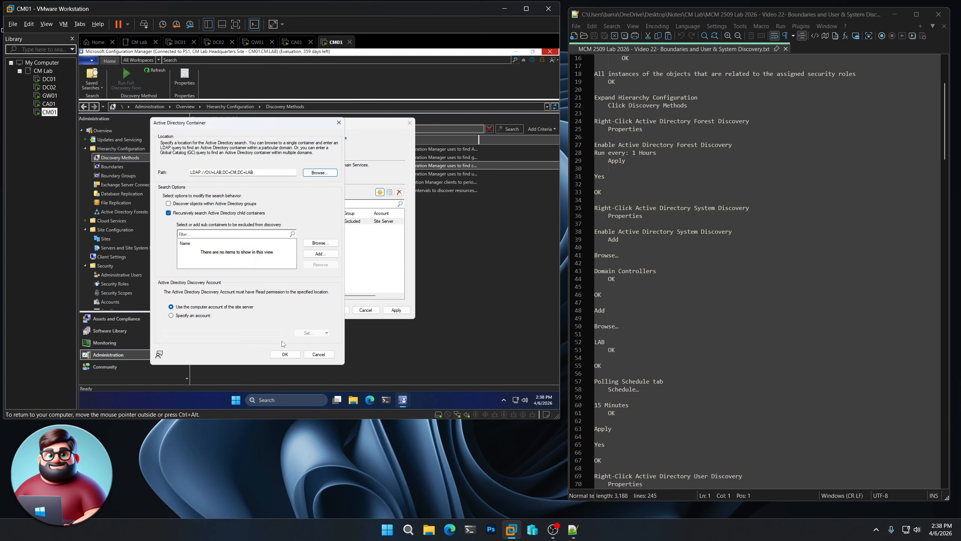
pyautogui.click(284, 354)
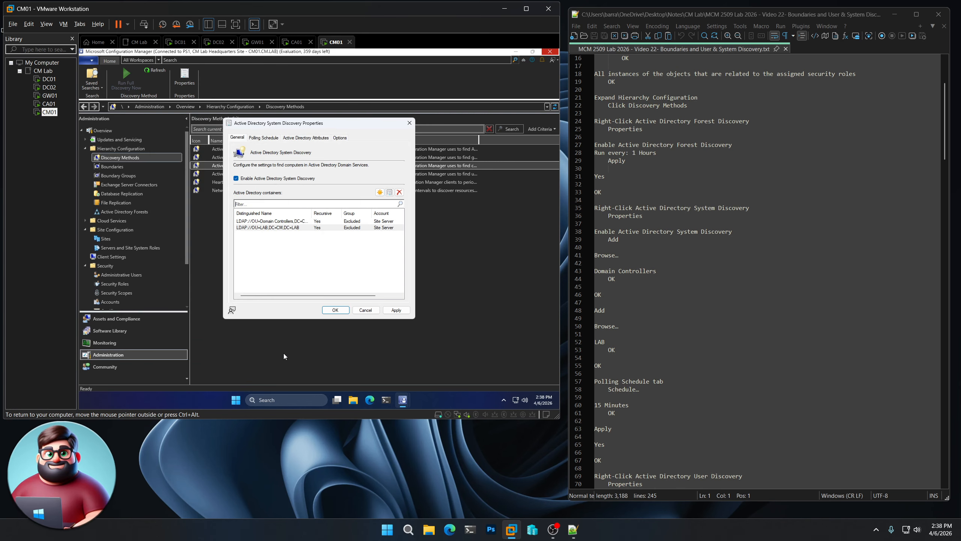
# - Set the full discovery polling schedule of system discovery to a custom interval of 15 minutes
pyautogui.click(268, 141)
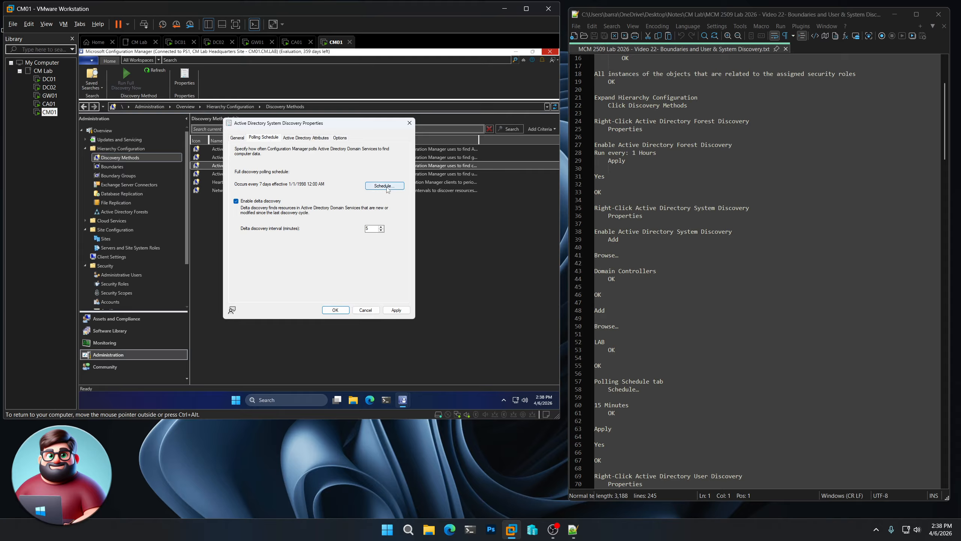
pyautogui.click(390, 187)
pyautogui.click(345, 193)
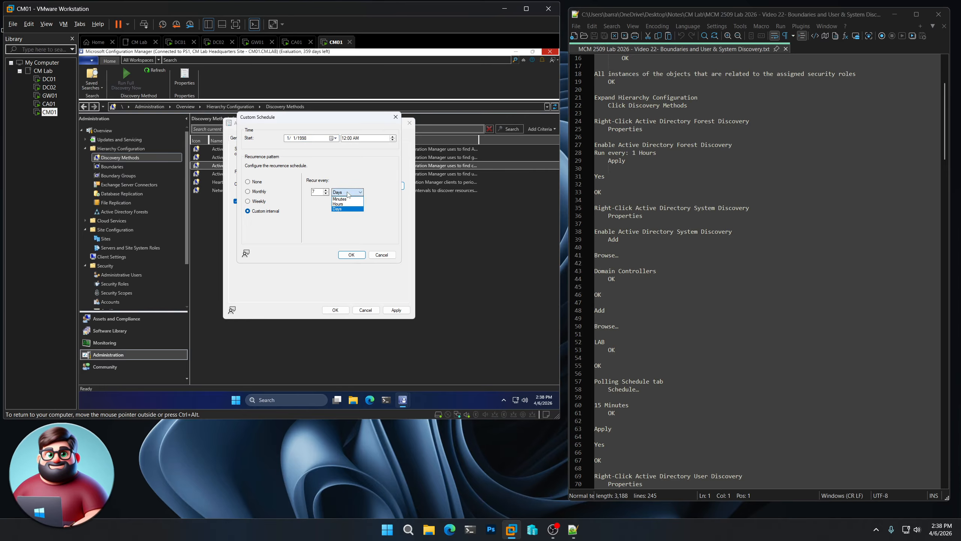
pyautogui.click(347, 198)
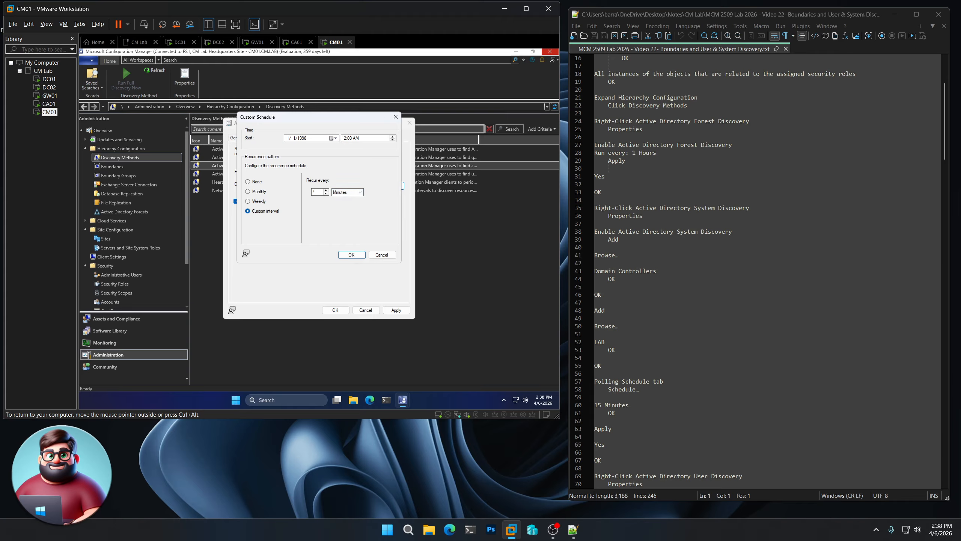
pyautogui.moveTo(318, 193); pyautogui.dragTo(290, 198)
pyautogui.write('15')
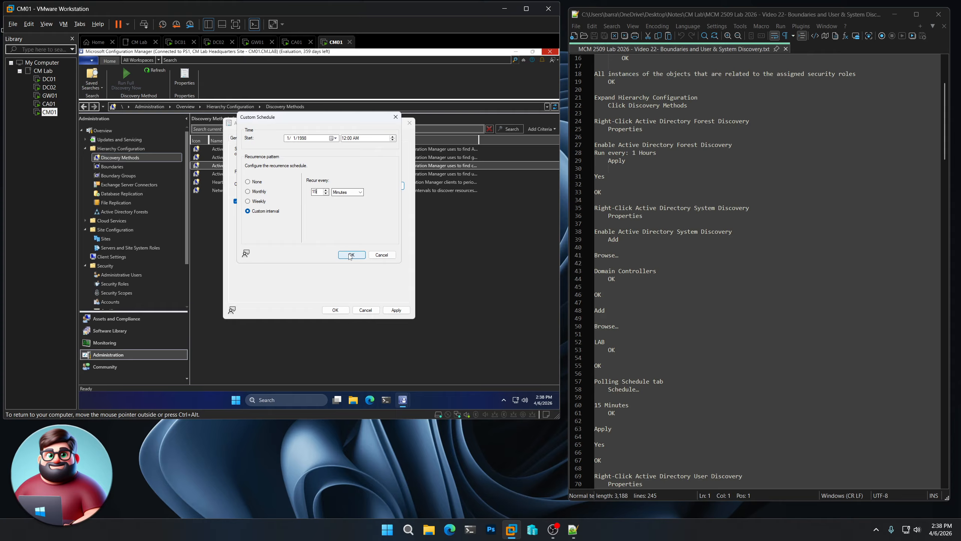
pyautogui.click(350, 255)
# - Apply the system discovery settings, accept running full discovery as soon as possible, and close the properties
pyautogui.click(396, 310)
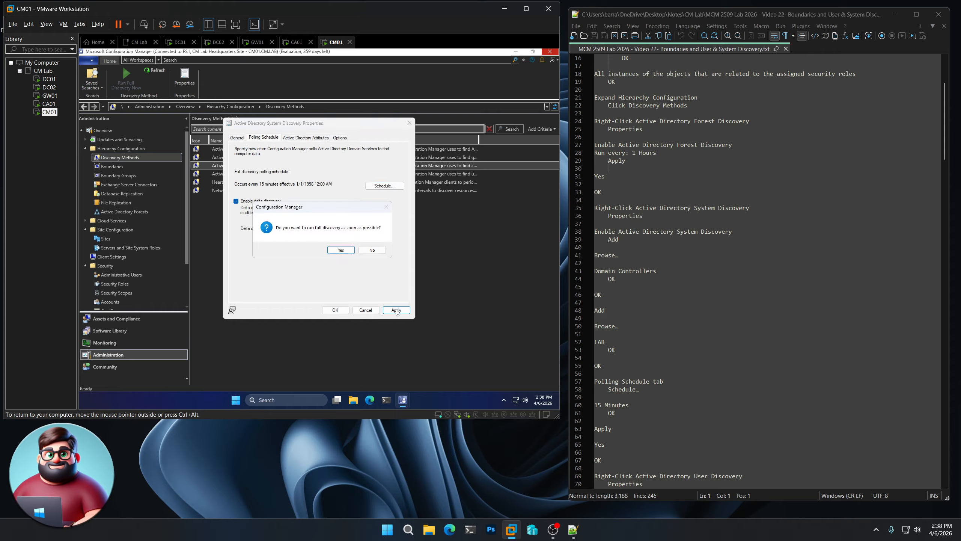
pyautogui.click(344, 251)
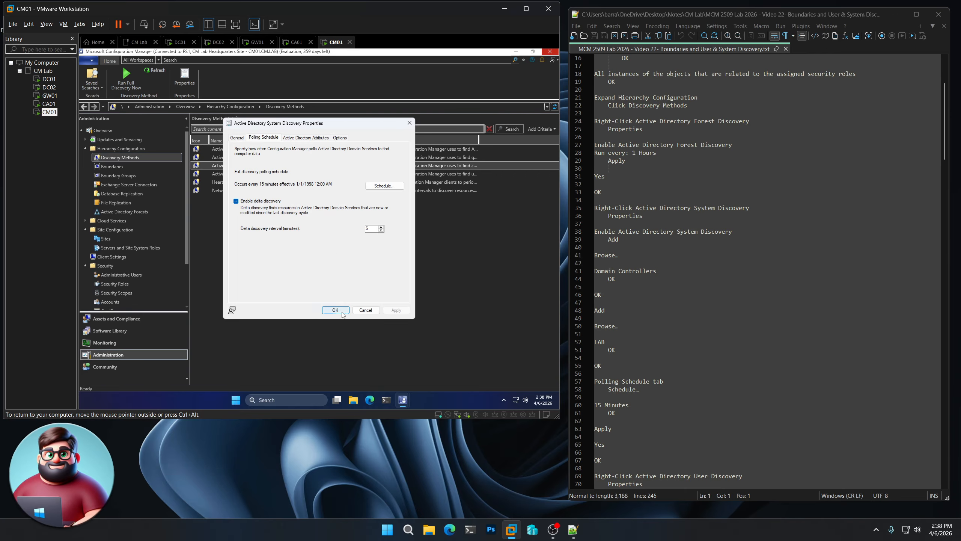
pyautogui.click(339, 311)
pyautogui.scroll(-12, 726, 275)
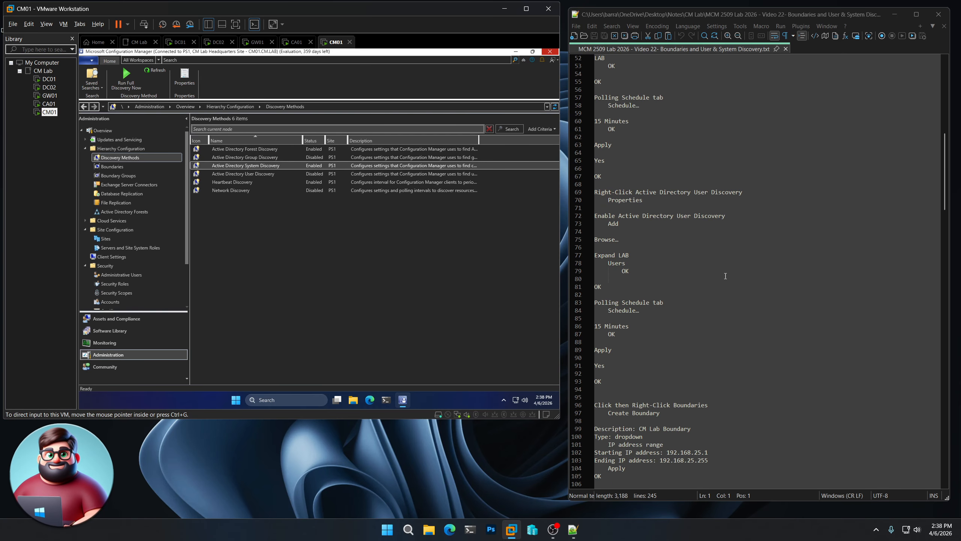
# - Open the Active Directory User Discovery properties and enable this discovery method
pyautogui.click(249, 176)
pyautogui.rightClick(249, 175)
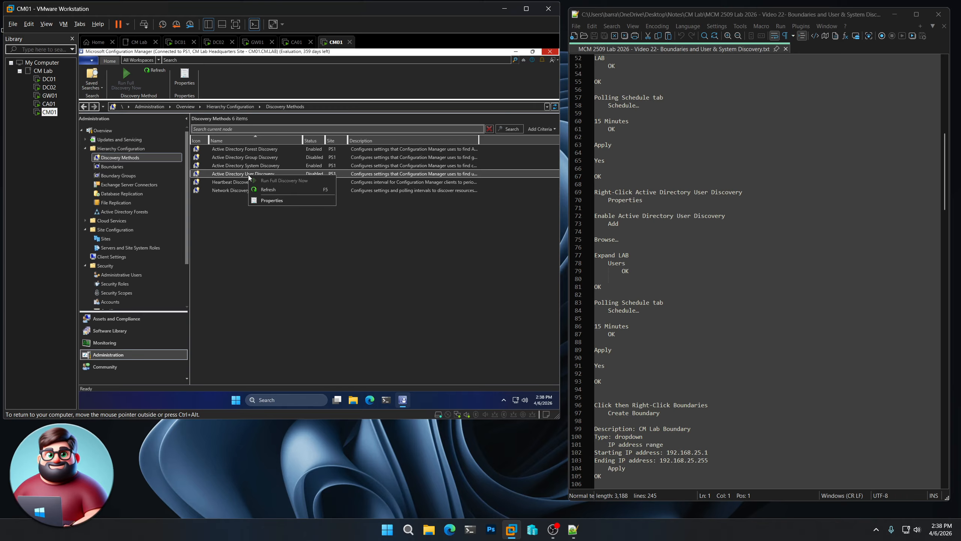
pyautogui.click(275, 203)
pyautogui.click(271, 178)
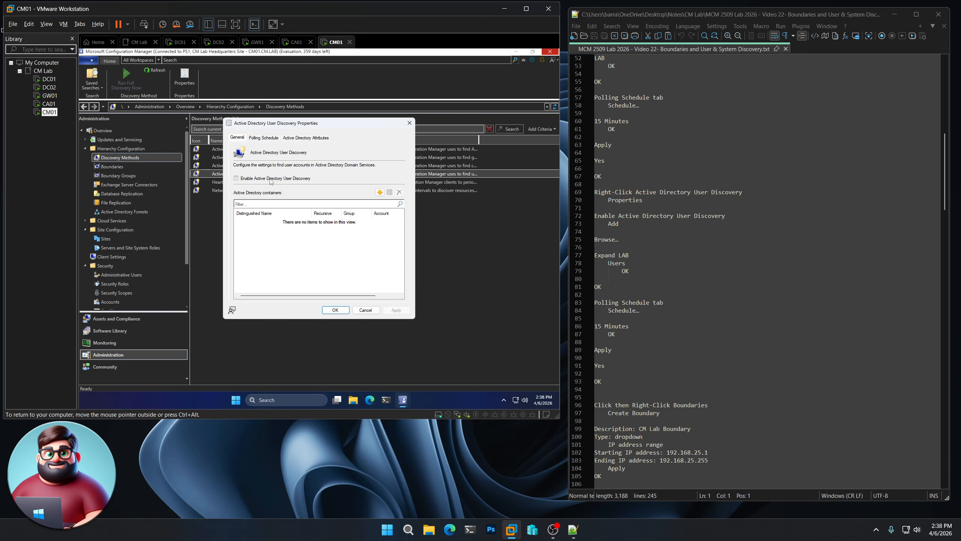
# - Add the Users container under LAB to user discovery, keeping the default search options and site server account
pyautogui.click(380, 192)
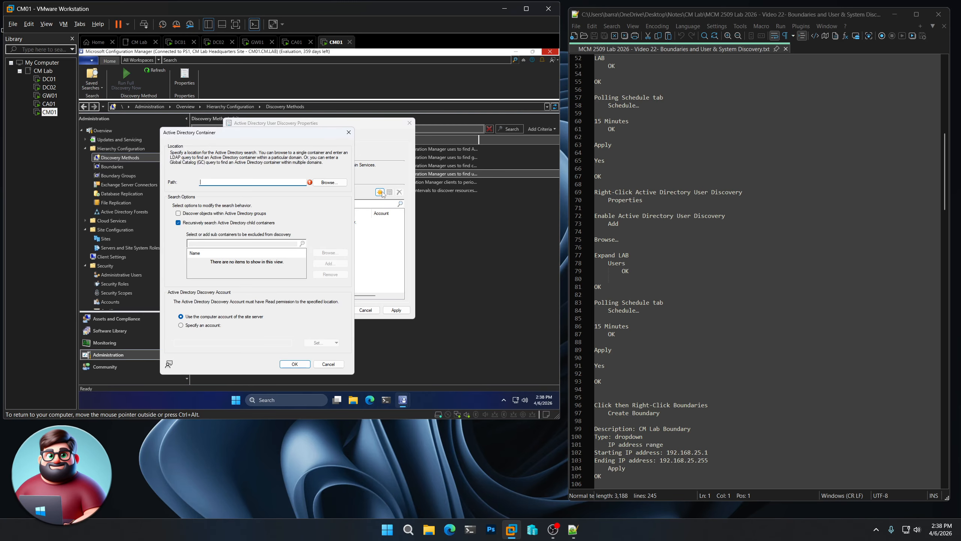
pyautogui.click(329, 183)
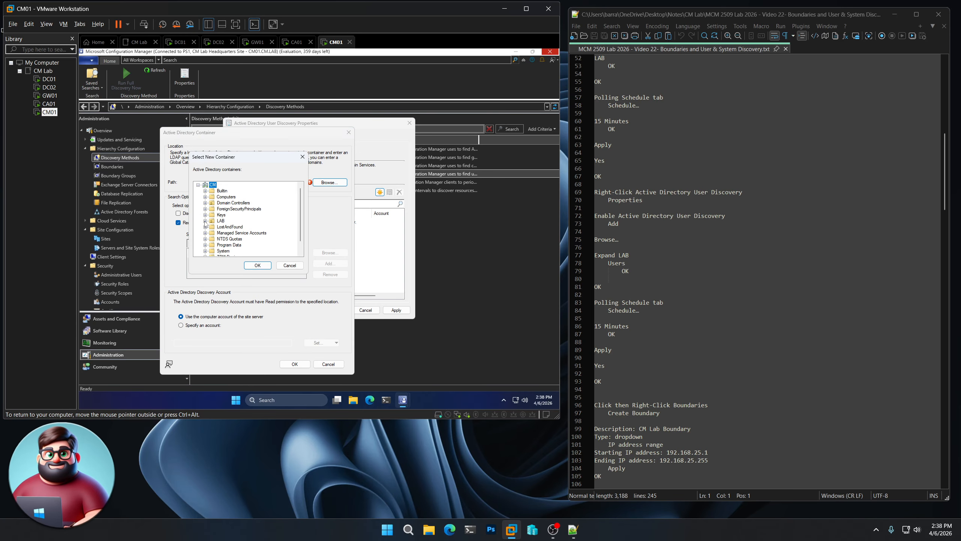
pyautogui.click(204, 221)
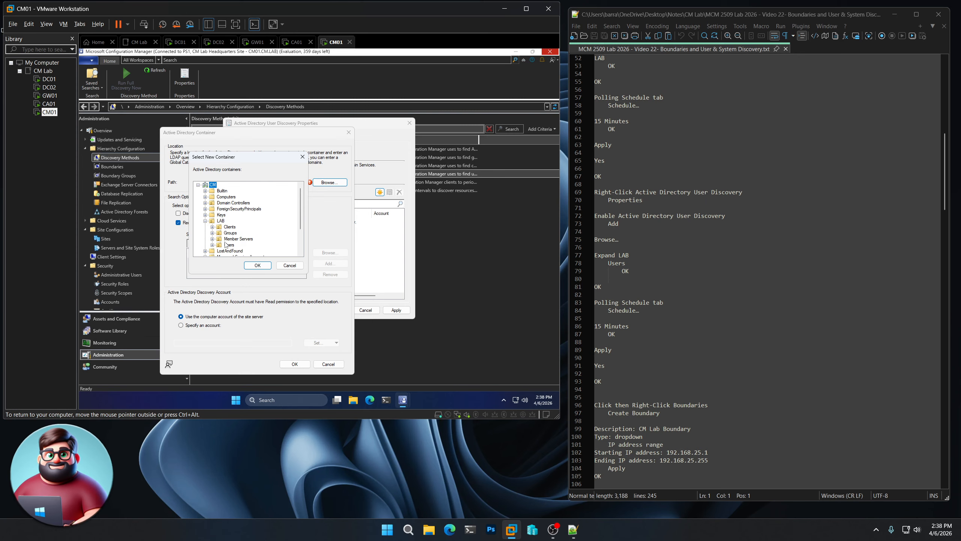
pyautogui.click(229, 245)
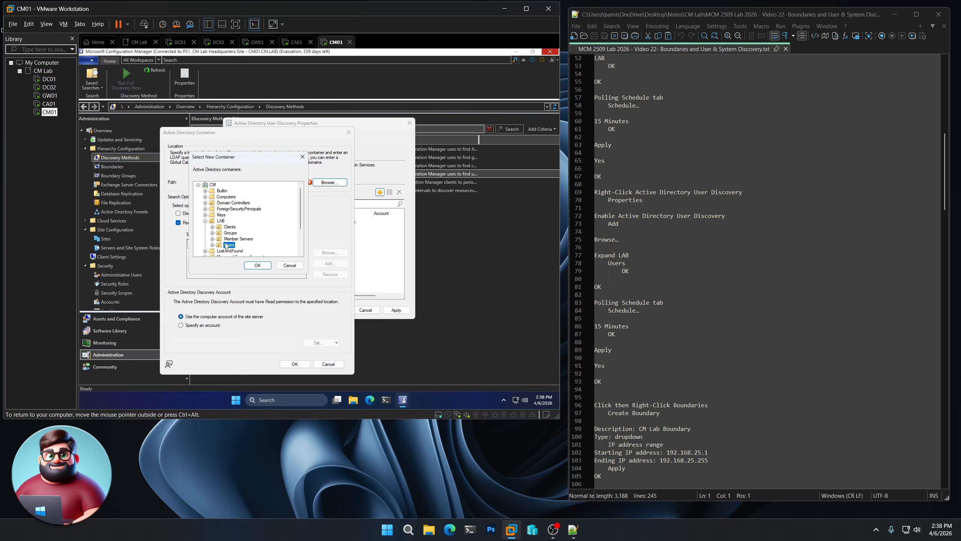
pyautogui.click(268, 266)
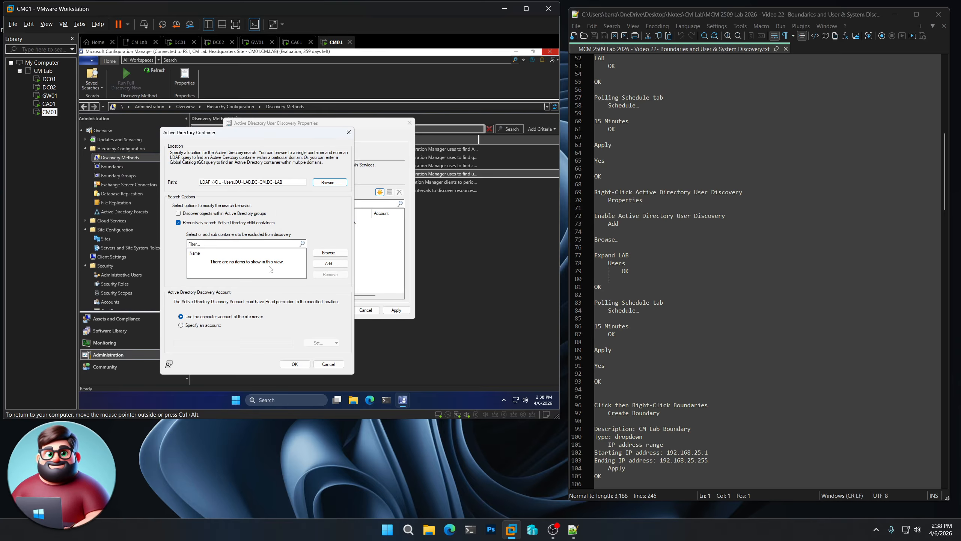
pyautogui.click(298, 366)
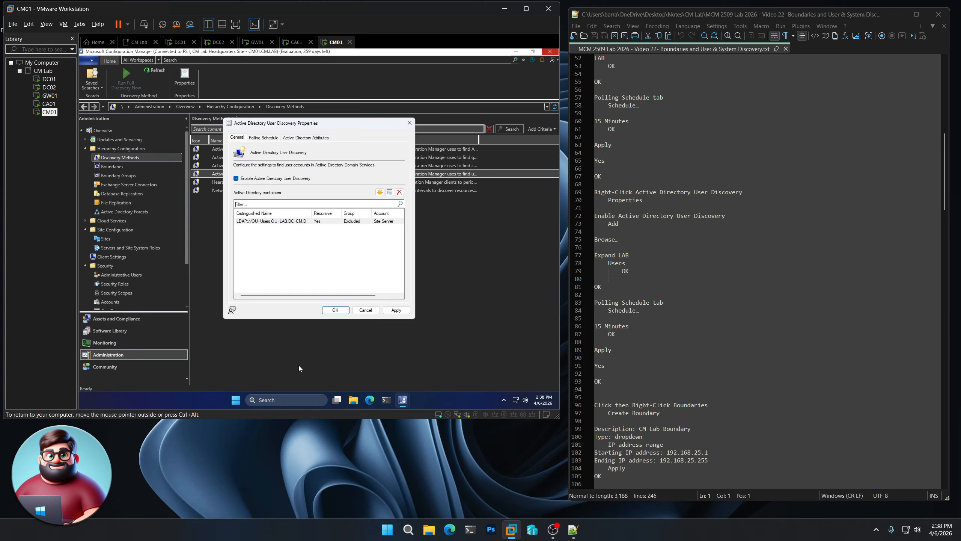
# - Set the full discovery polling schedule of user discovery to a custom interval of 15 minutes
pyautogui.click(272, 139)
pyautogui.click(385, 186)
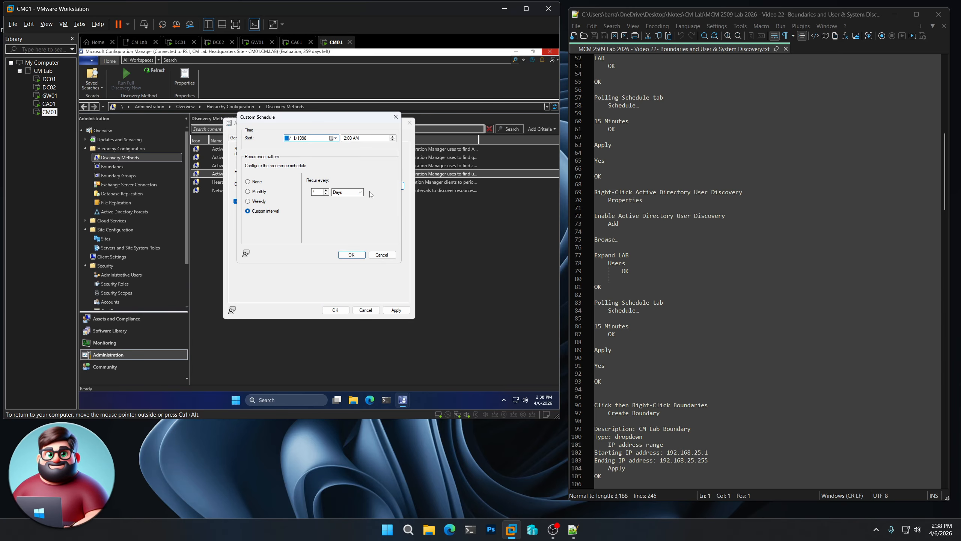
pyautogui.doubleClick(318, 192)
pyautogui.write('15')
pyautogui.click(359, 192)
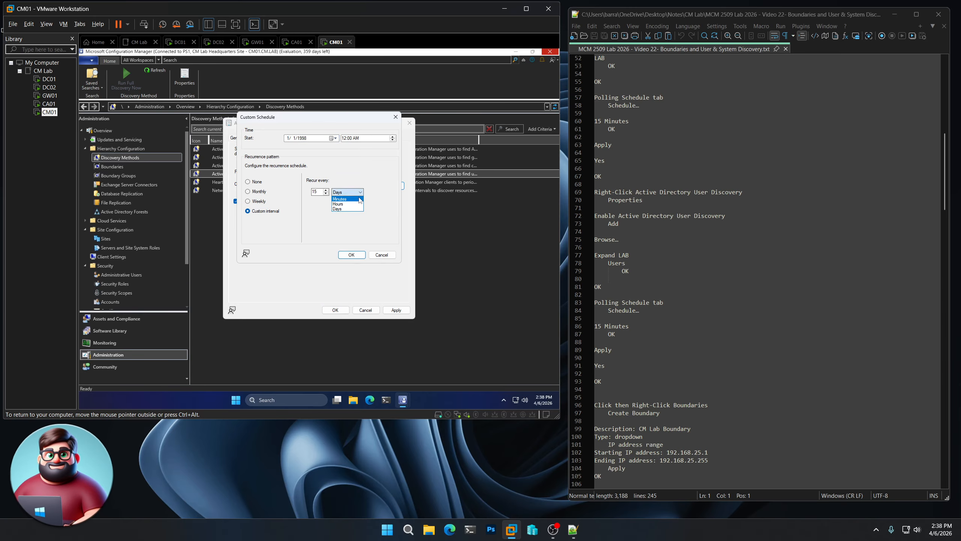
pyautogui.click(348, 198)
pyautogui.click(352, 255)
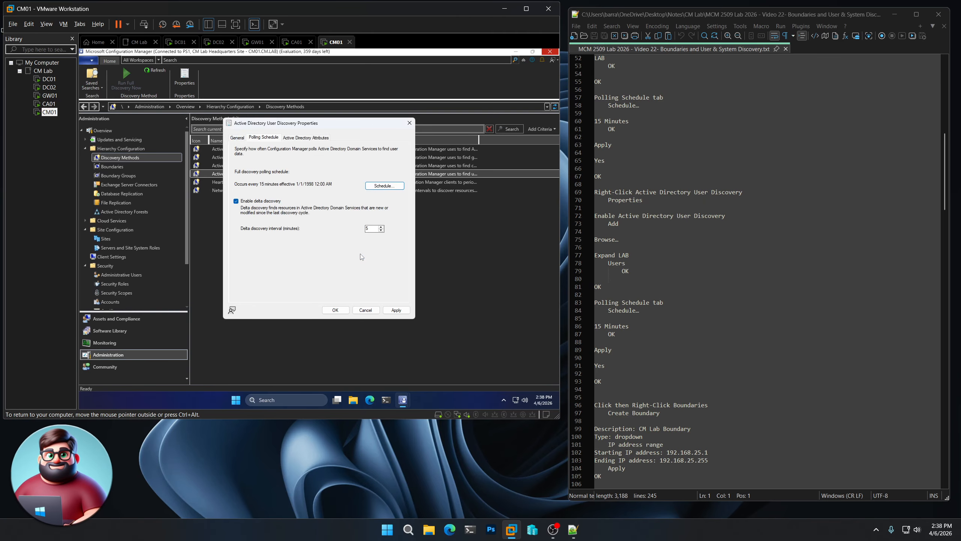
# - Apply the user discovery settings, accept running full discovery as soon as possible, and close the properties
pyautogui.click(395, 310)
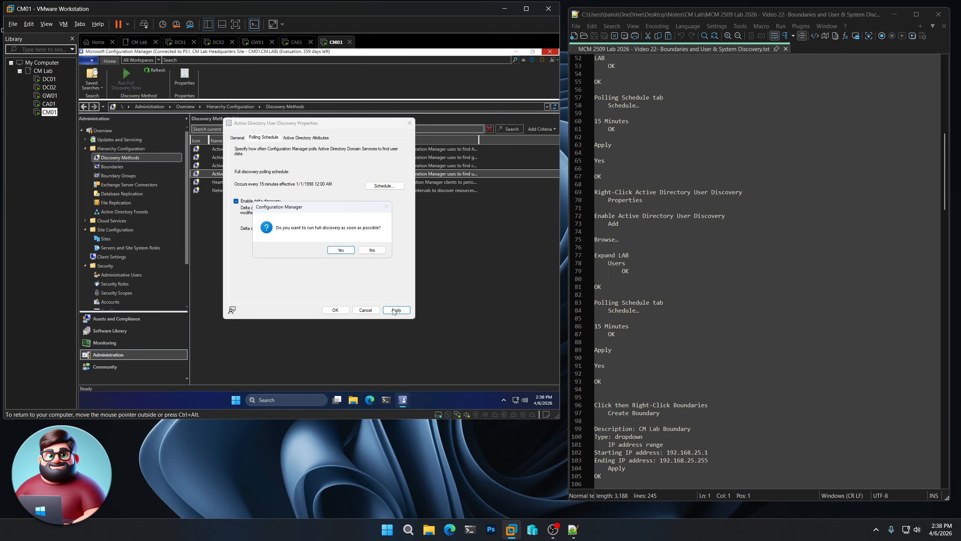
pyautogui.click(339, 250)
pyautogui.click(336, 310)
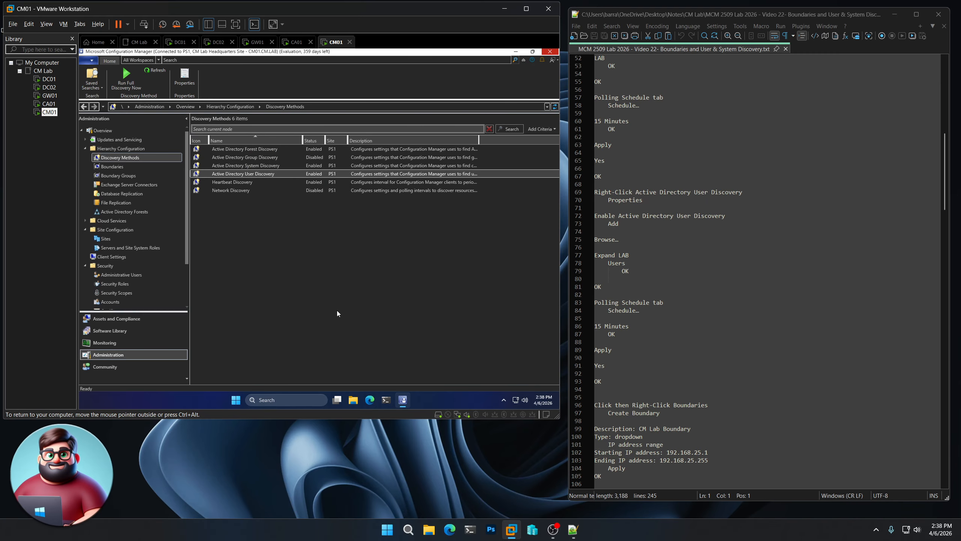
# - Start a new boundary under Hierarchy Configuration and copy the description "CM Lab Boundary" into it from the notes
pyautogui.scroll(-10, 635, 344)
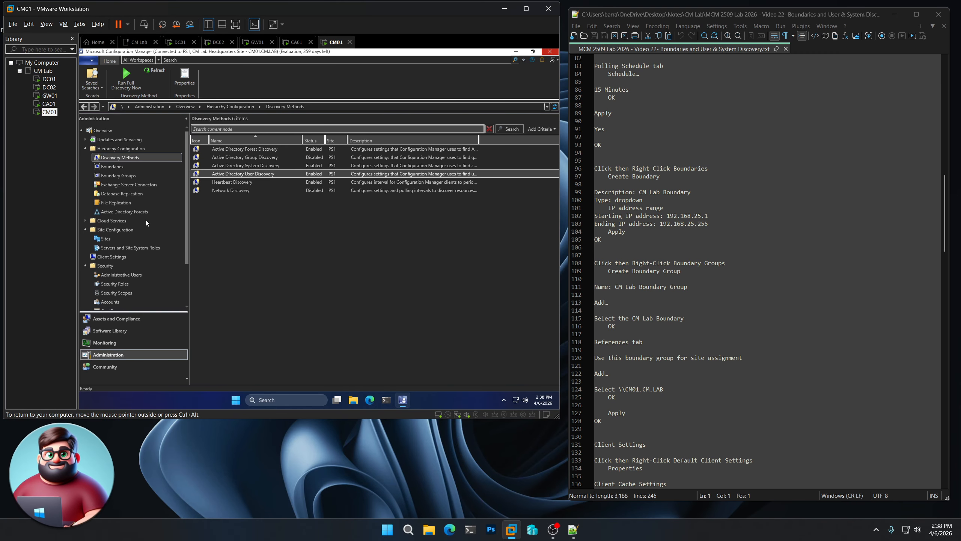
pyautogui.click(114, 168)
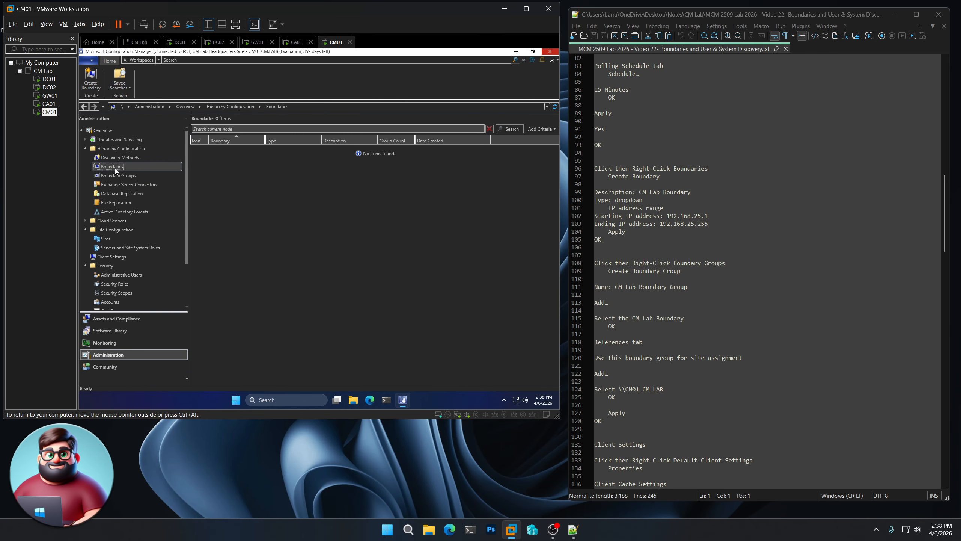
pyautogui.rightClick(114, 169)
pyautogui.click(145, 174)
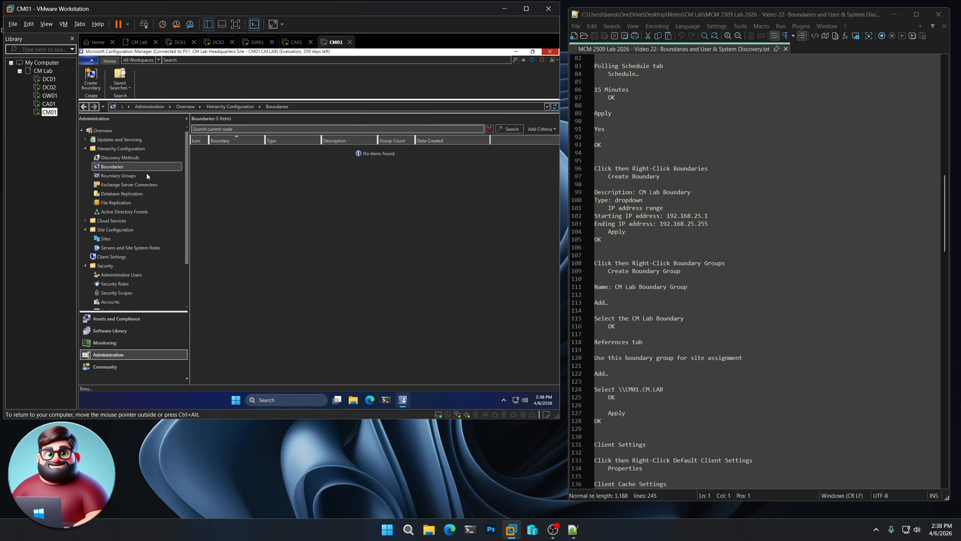
pyautogui.click(696, 193)
pyautogui.moveTo(691, 192); pyautogui.dragTo(639, 193)
pyautogui.hotkey('ctrl', 'c')
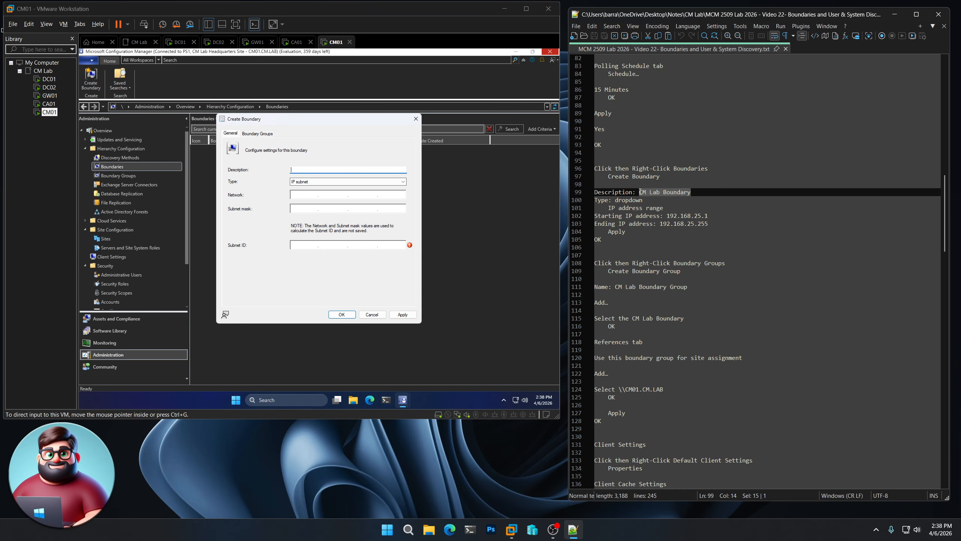
pyautogui.click(318, 172)
pyautogui.hotkey('ctrl', 'v')
pyautogui.write('vvvvvvvv')
pyautogui.click(328, 182)
pyautogui.press('v')
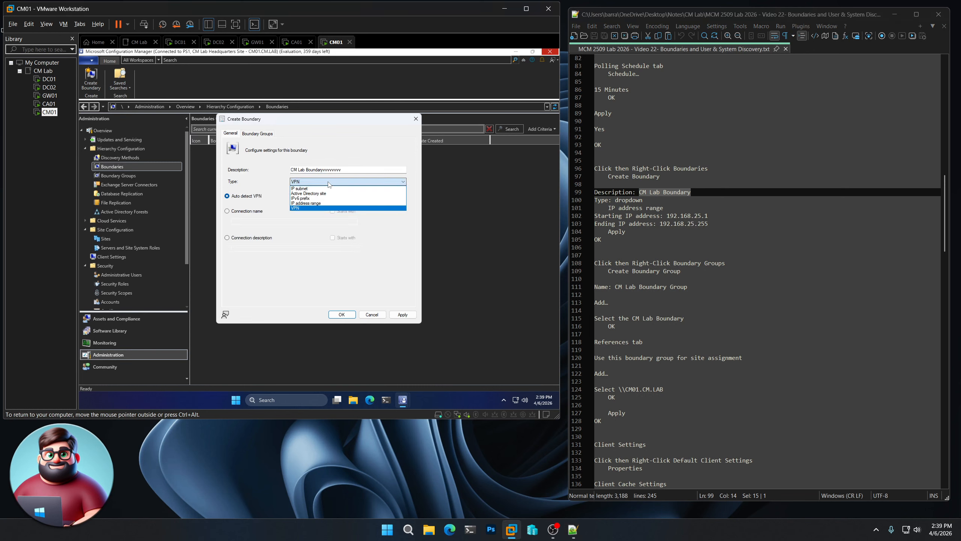
pyautogui.click(346, 171)
pyautogui.click(347, 170)
pyautogui.write('vvvvvvvv')
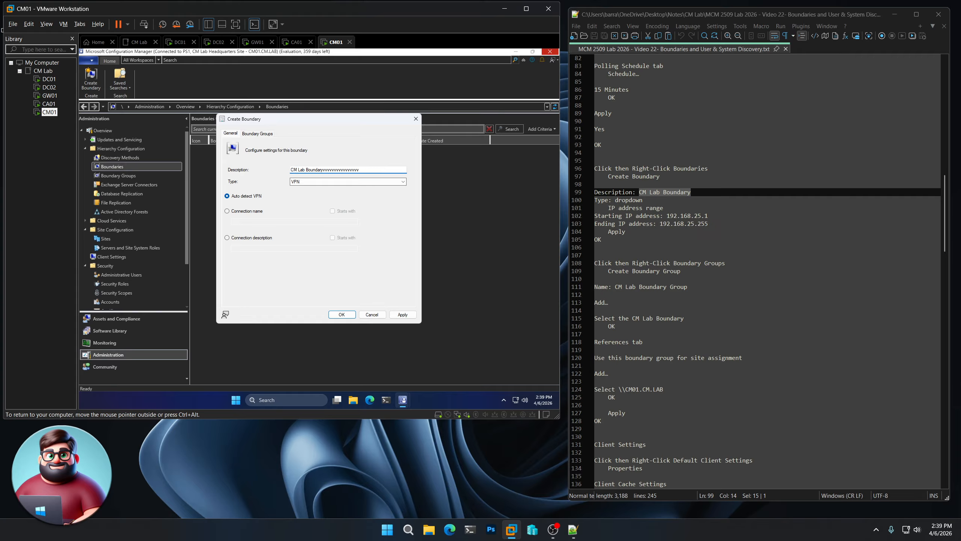
pyautogui.press('BackSpace')
pyautogui.press('BackSpace')
pyautogui.press('BackSpace')
pyautogui.press('BackSpace')
pyautogui.press('BackSpace')
pyautogui.press('BackSpace')
pyautogui.press('BackSpace')
pyautogui.press('BackSpace')
pyautogui.press('BackSpace')
pyautogui.press('BackSpace')
pyautogui.press('BackSpace')
pyautogui.press('BackSpace')
pyautogui.press('BackSpace')
pyautogui.press('BackSpace')
pyautogui.press('BackSpace')
pyautogui.press('BackSpace')
pyautogui.press('BackSpace')
pyautogui.press('BackSpace')
pyautogui.press('BackSpace')
pyautogui.press('BackSpace')
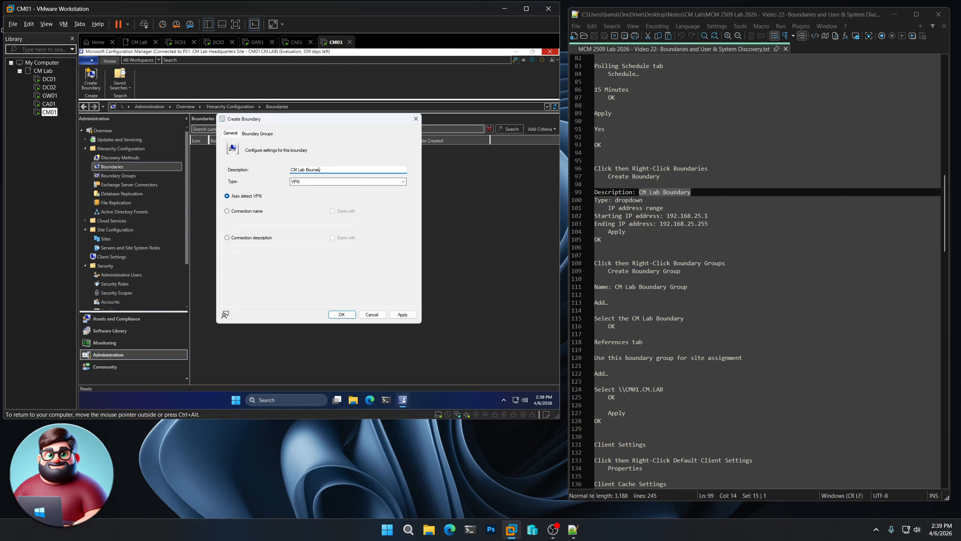
pyautogui.write('y')
pyautogui.press('Tab')
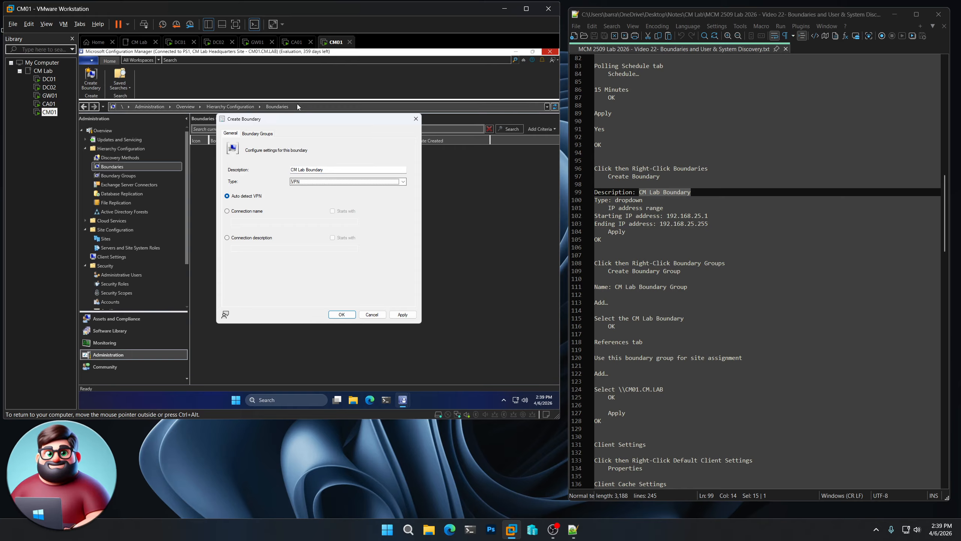
# - Define the boundary as an IP address range from 192.168.25.1 to 192.168.25.255, apply it, and close the dialog
pyautogui.click(303, 183)
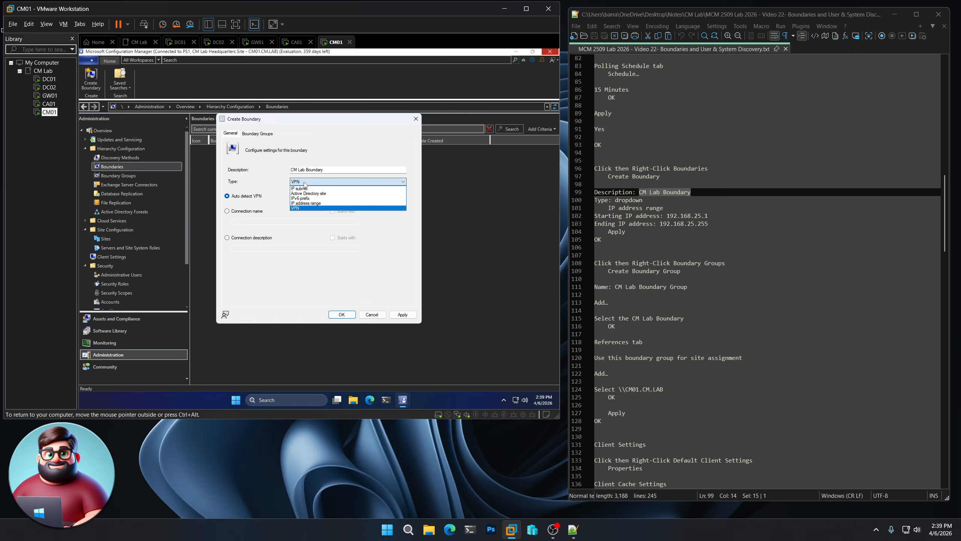
pyautogui.click(318, 203)
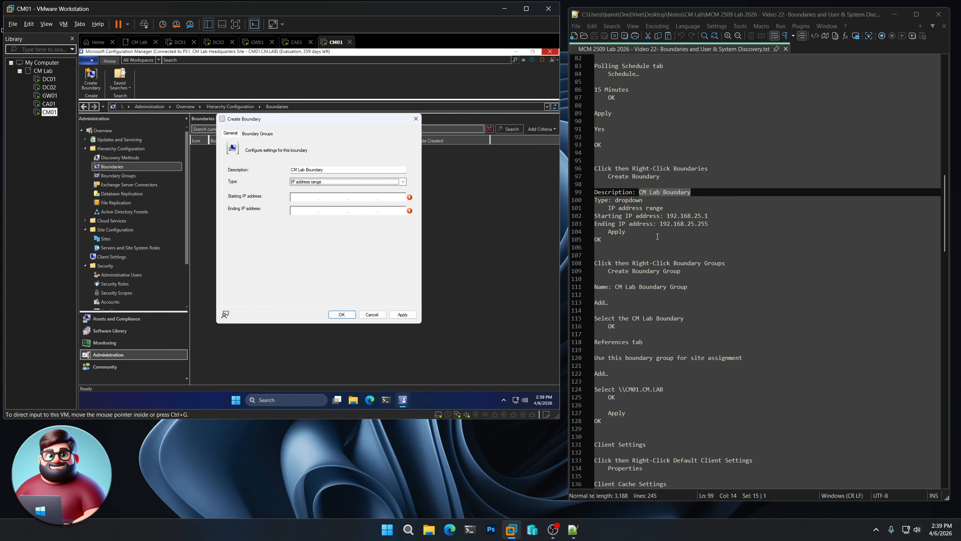
pyautogui.press('Tab')
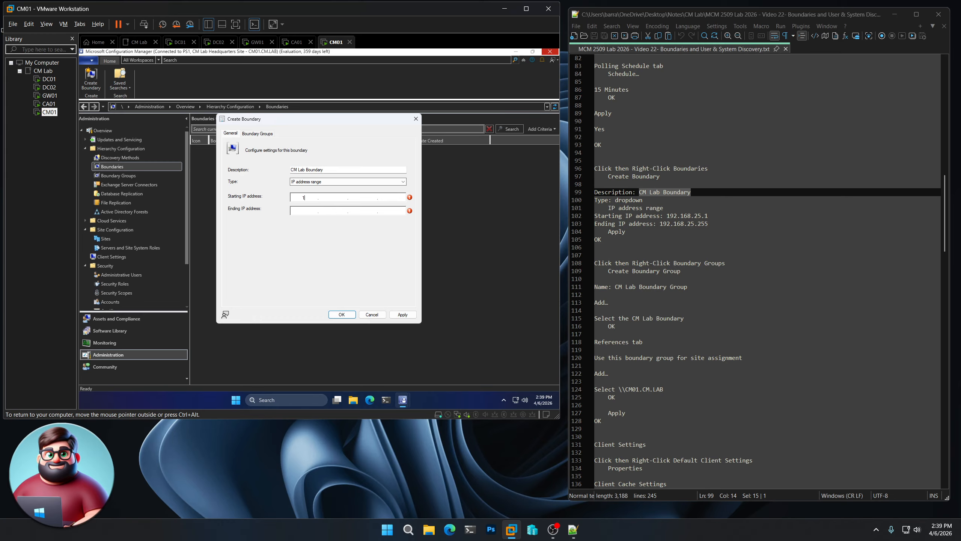
pyautogui.write('192.168.25.1')
pyautogui.write('192...')
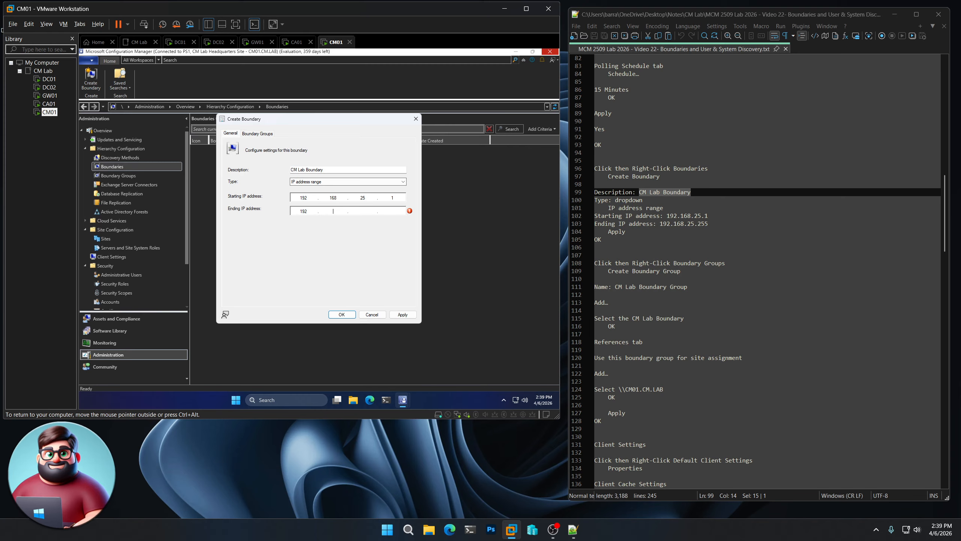
pyautogui.write('168.25.255')
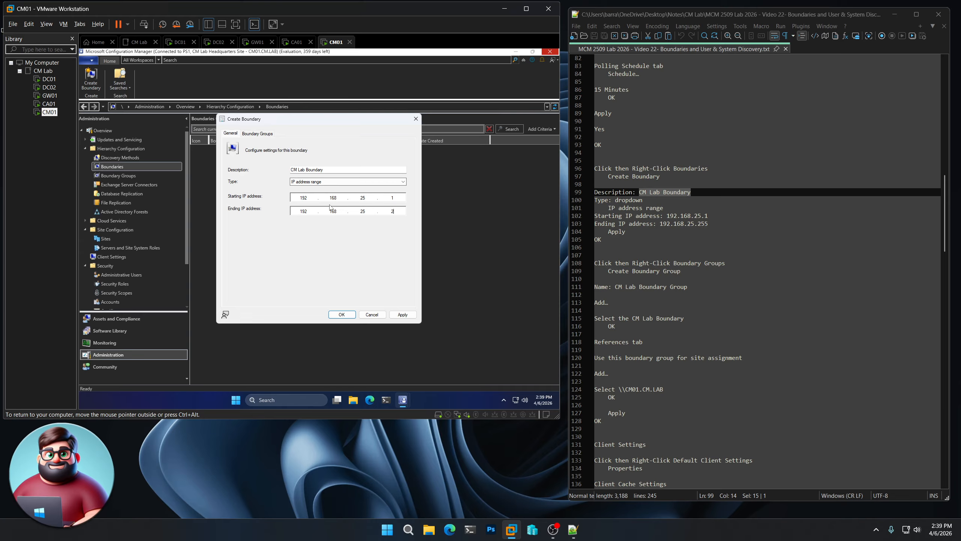
pyautogui.click(402, 314)
pyautogui.click(342, 314)
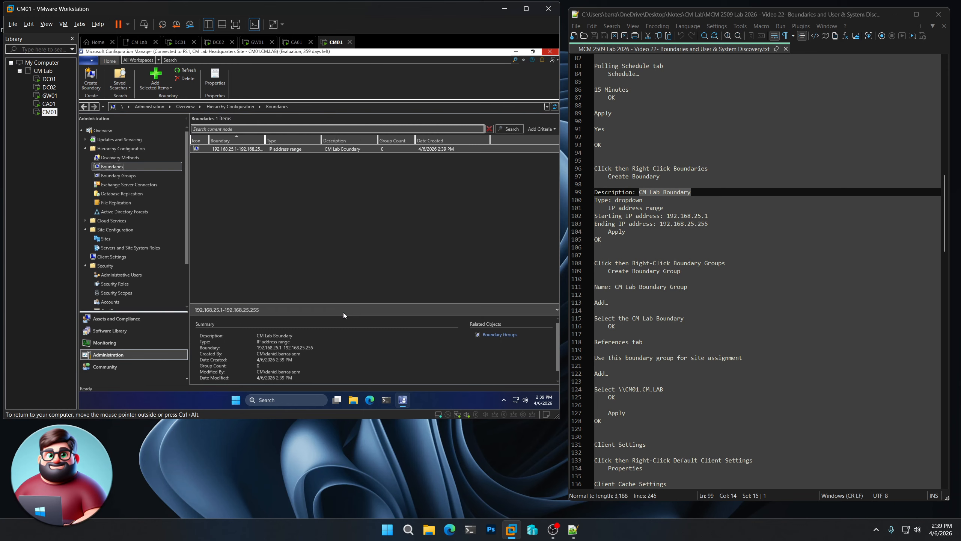
# - Start a new boundary group and name it "CM Lab Boundary Group", copying the name from the notes
pyautogui.click(125, 175)
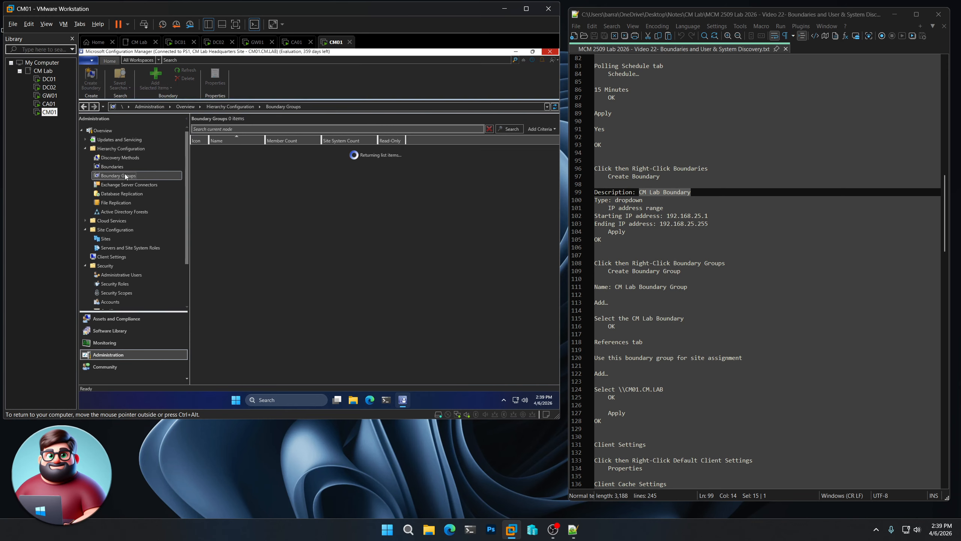
pyautogui.rightClick(126, 176)
pyautogui.click(154, 180)
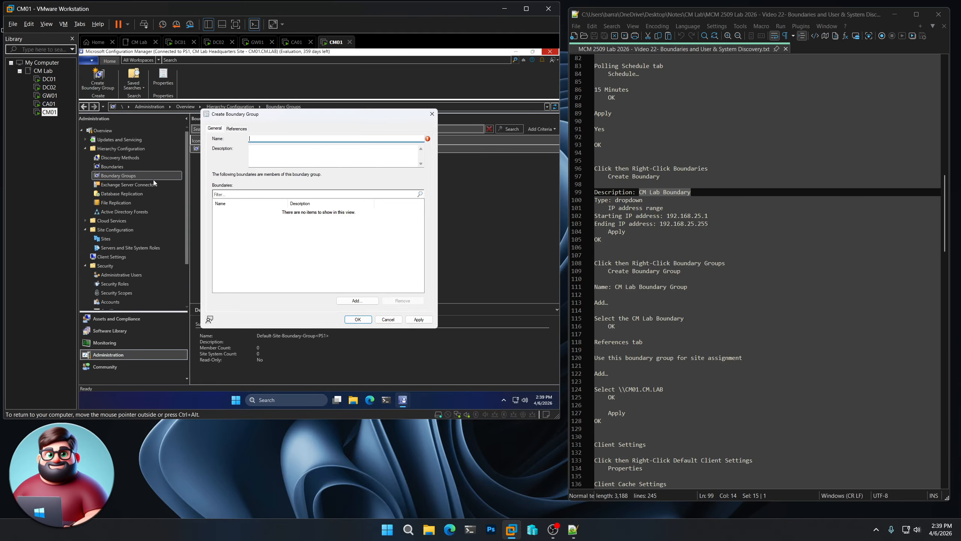
pyautogui.moveTo(688, 286); pyautogui.dragTo(615, 286)
pyautogui.hotkey('ctrl', 'c')
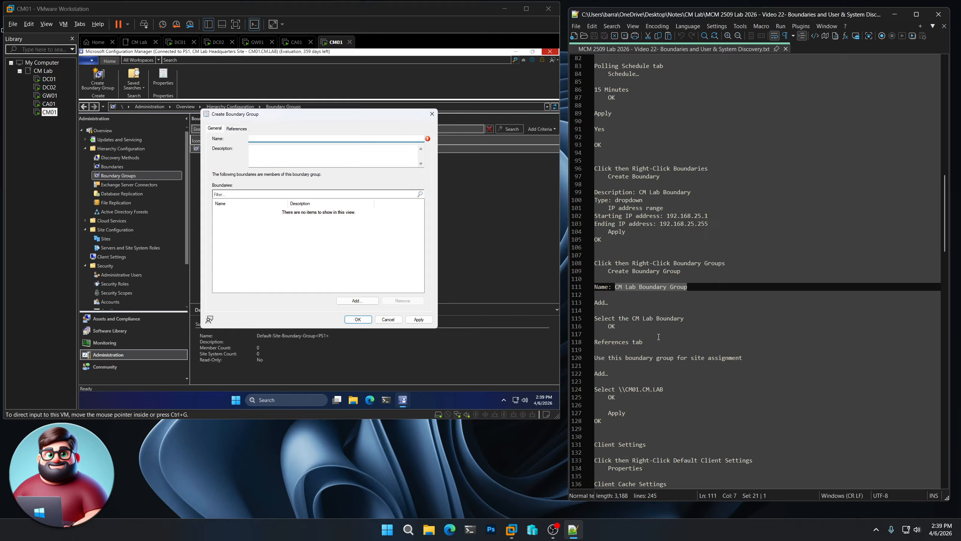
pyautogui.click(289, 139)
pyautogui.hotkey('ctrl', 'v')
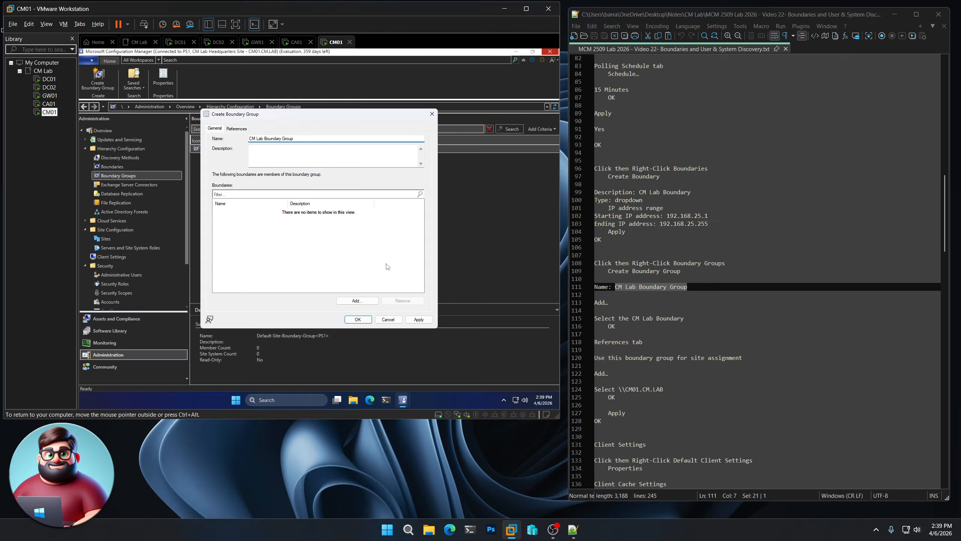
# - Add the CM Lab Boundary as a member of the new boundary group
pyautogui.click(370, 299)
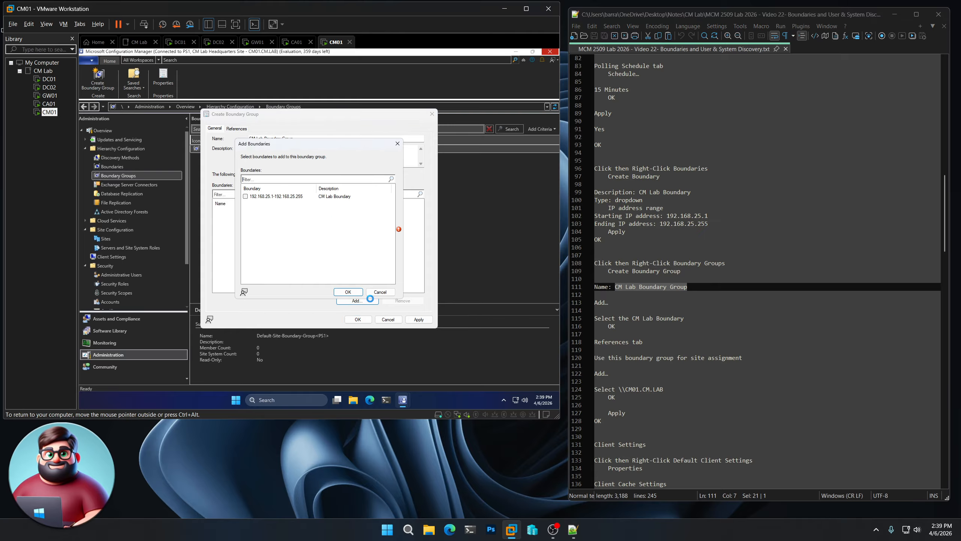
pyautogui.click(246, 196)
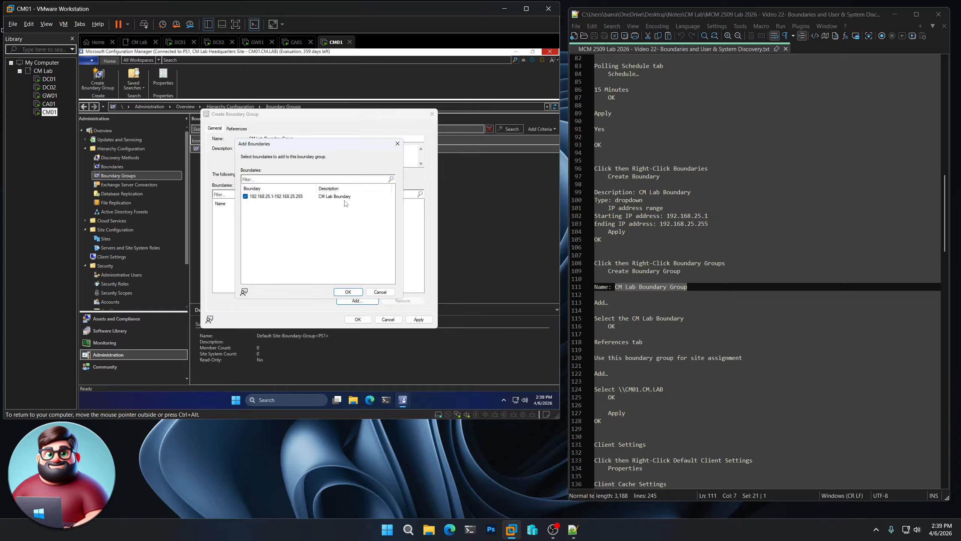
pyautogui.click(347, 292)
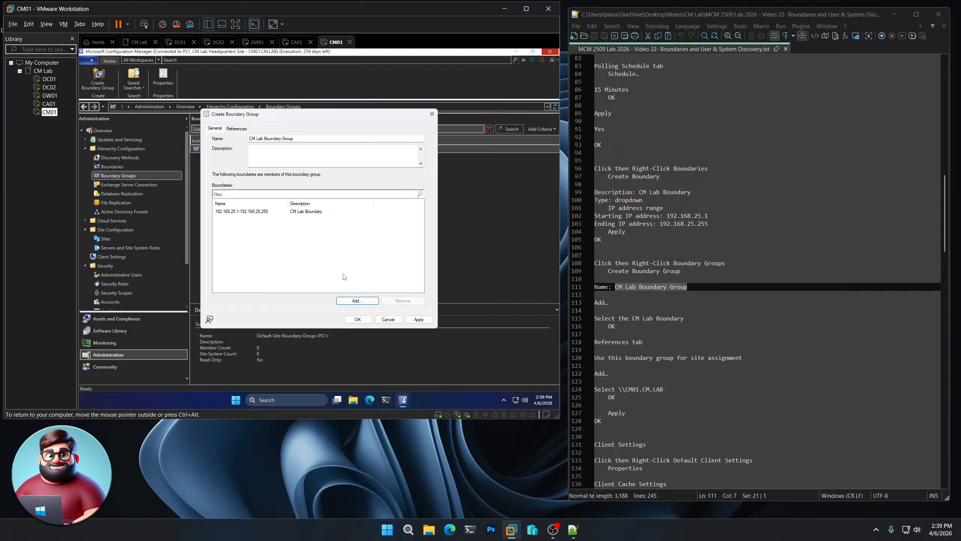
pyautogui.scroll(-6, 691, 361)
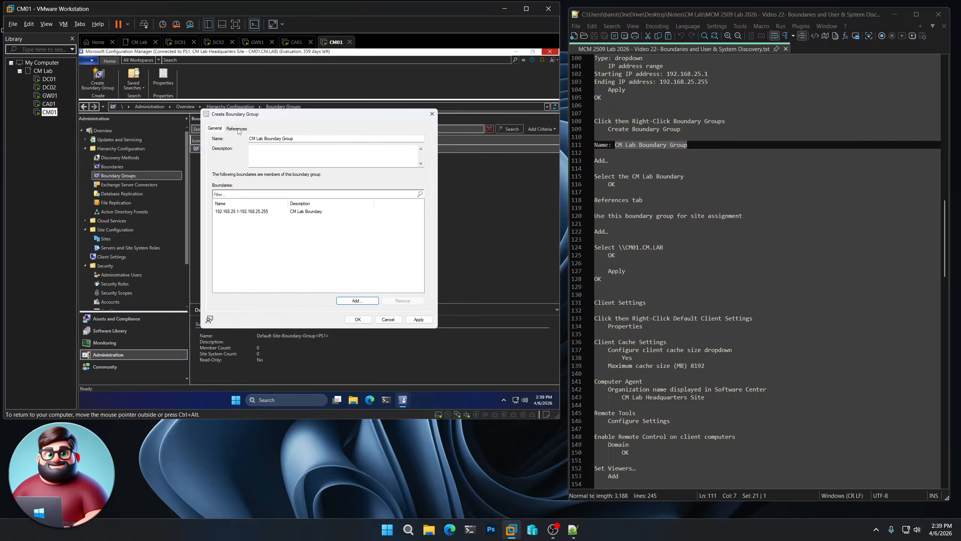
# - Use the boundary group for site assignment, add \\CM01.CM.LAB as its site system server, apply it, and close the dialog
pyautogui.click(237, 129)
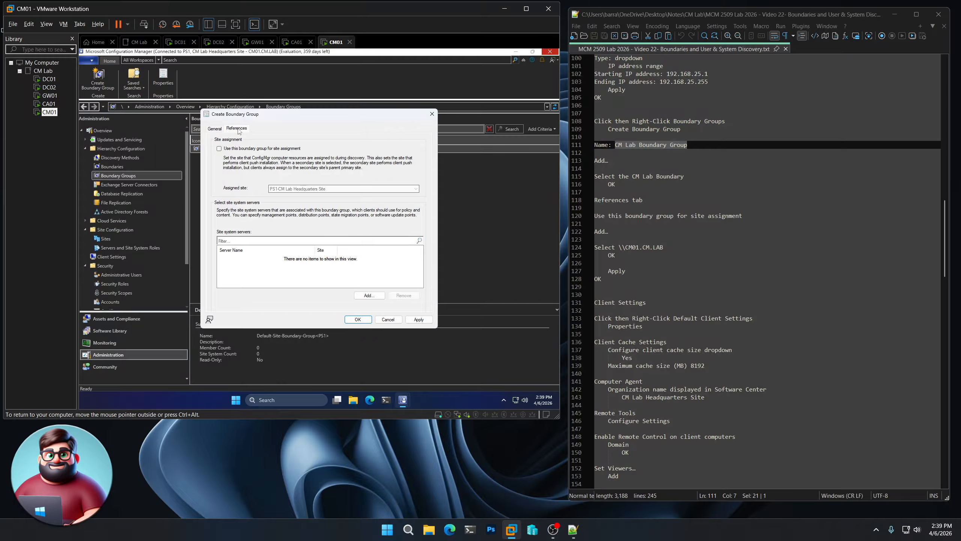
pyautogui.scroll(-3, 725, 299)
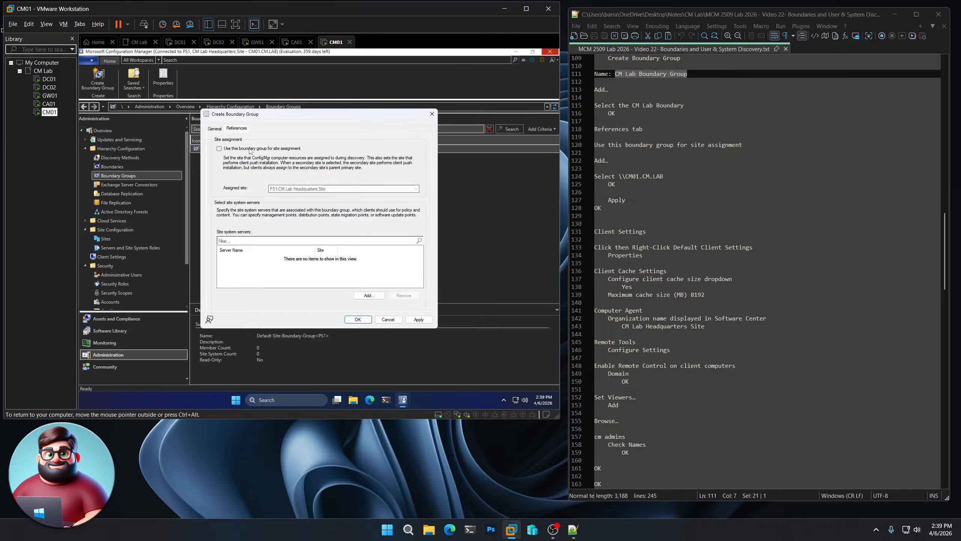
pyautogui.click(250, 150)
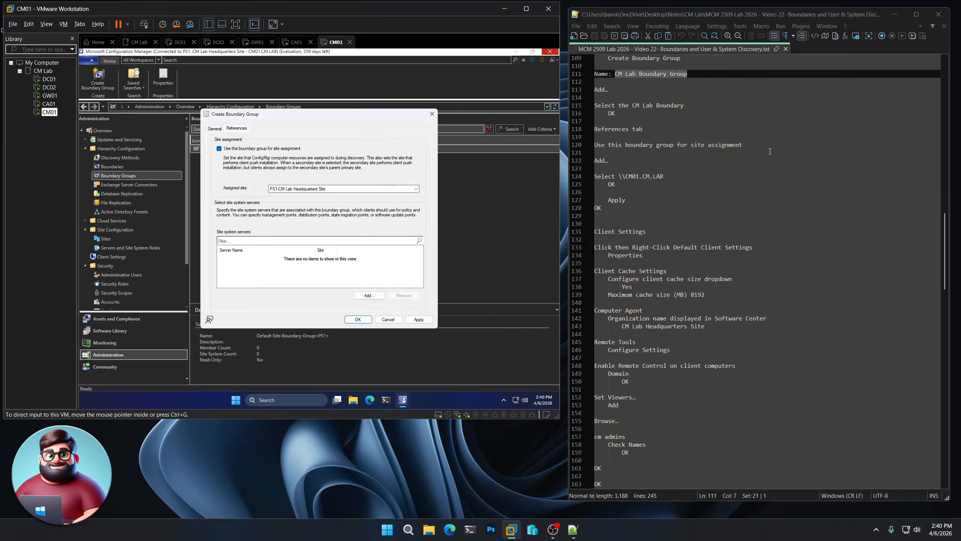
pyautogui.click(369, 295)
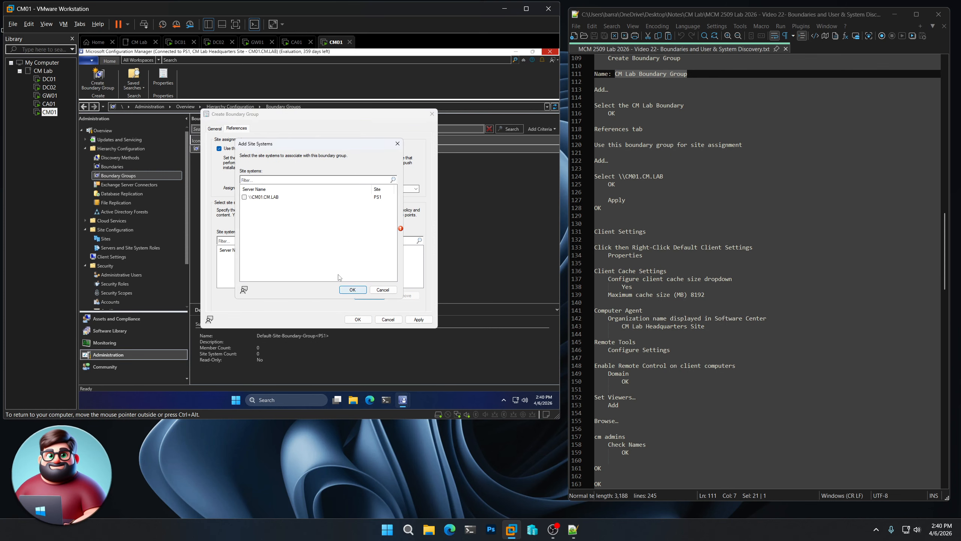
pyautogui.click(244, 197)
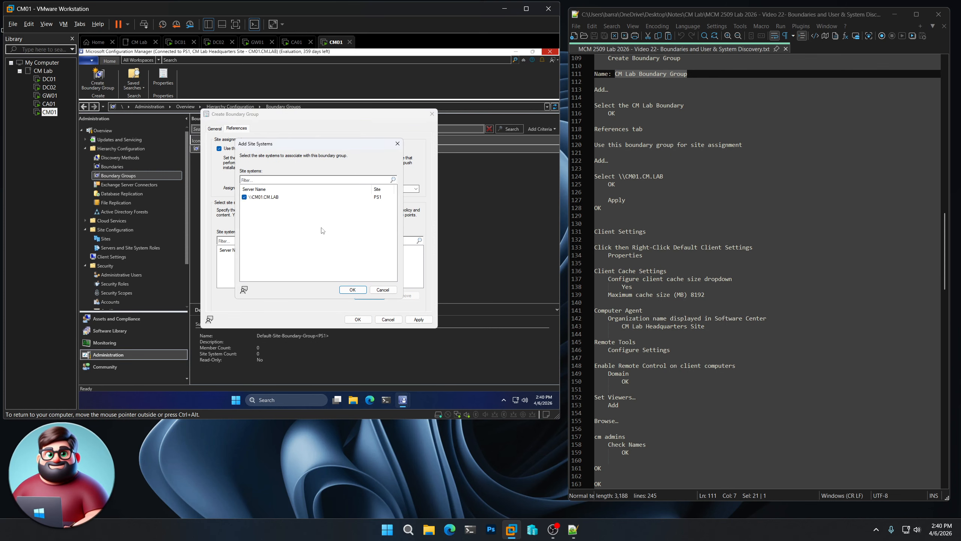
pyautogui.click(352, 289)
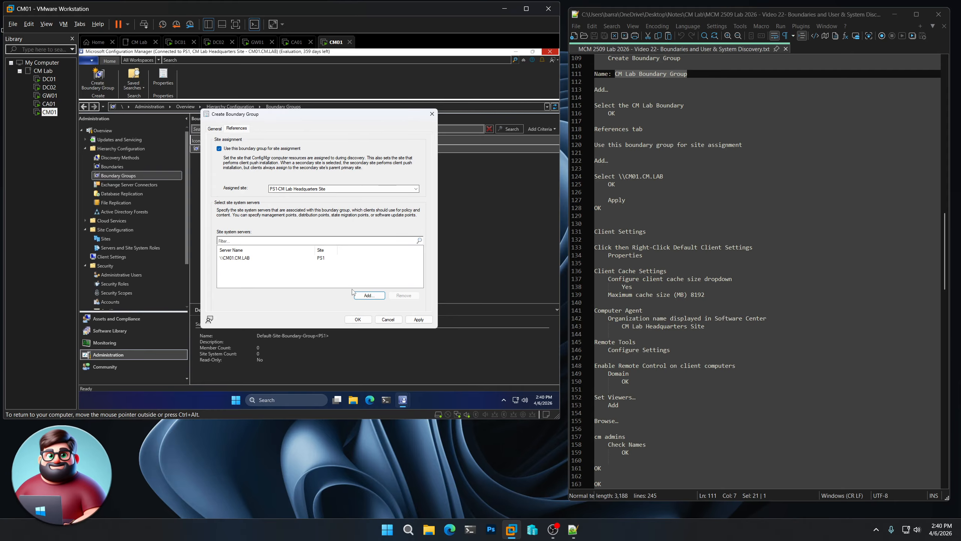
pyautogui.click(419, 319)
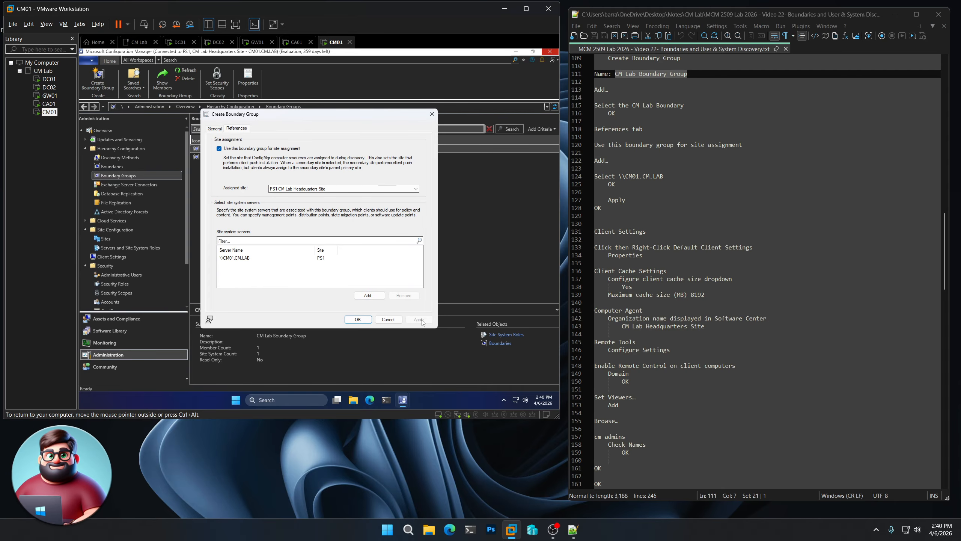
pyautogui.click(357, 320)
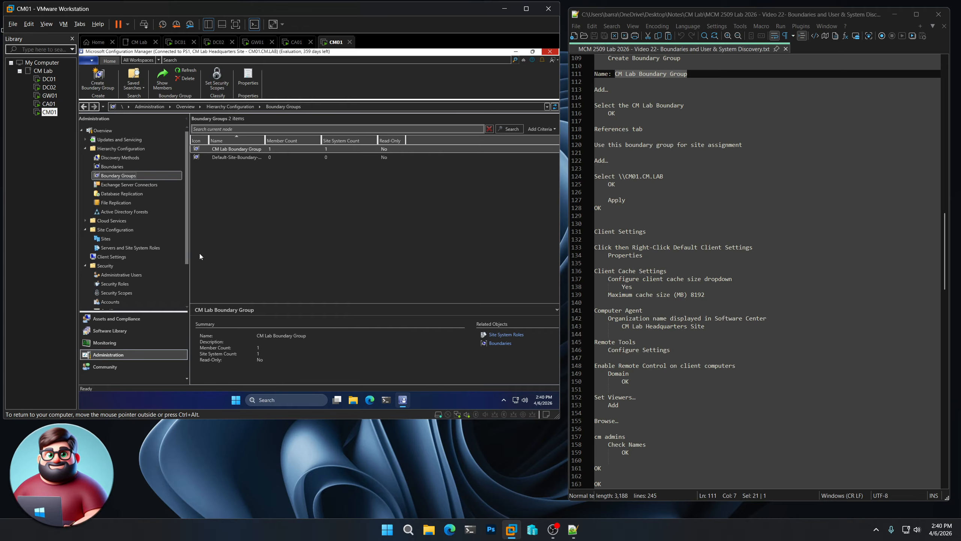
# - In the Default Client Settings properties, enable configuring the client cache size and set the maximum cache size to 8192 MB
pyautogui.click(111, 256)
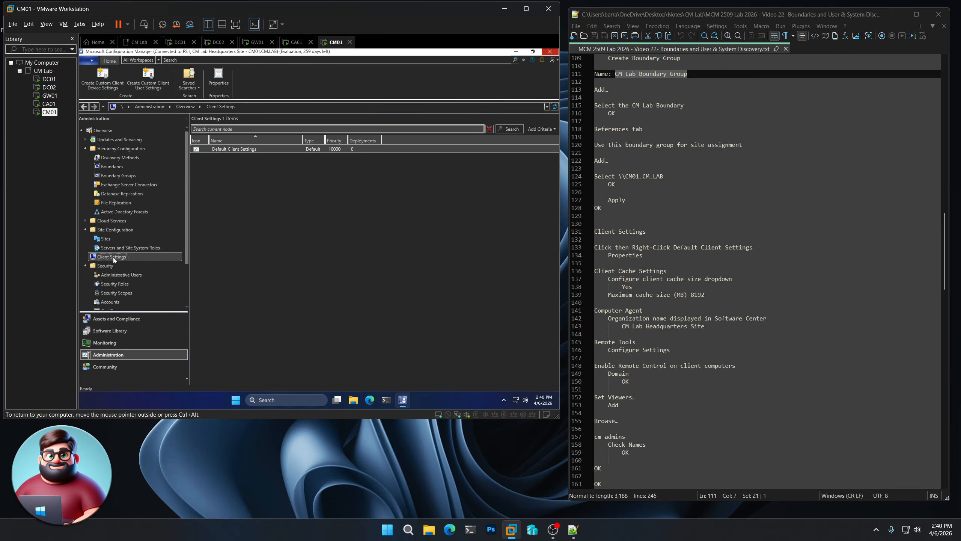
pyautogui.click(237, 149)
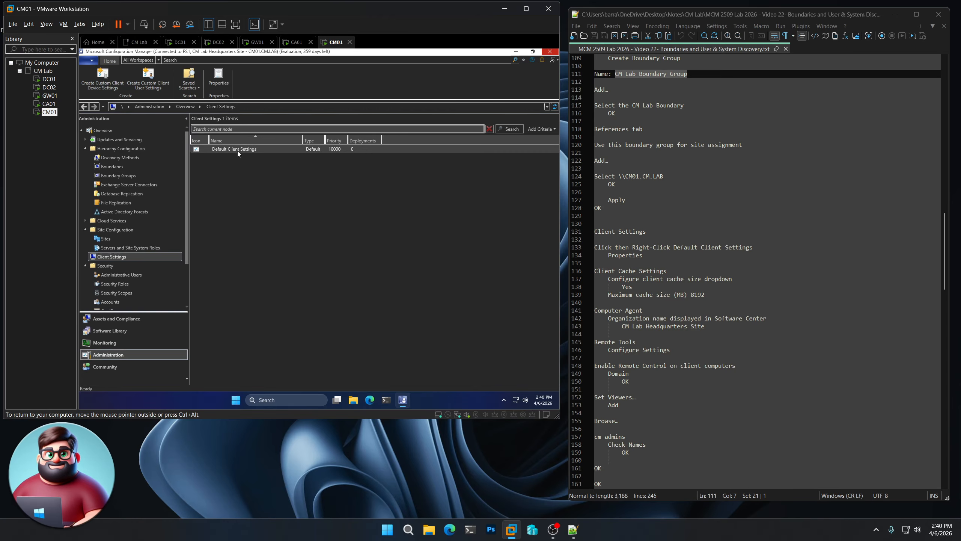
pyautogui.rightClick(237, 150)
pyautogui.click(263, 157)
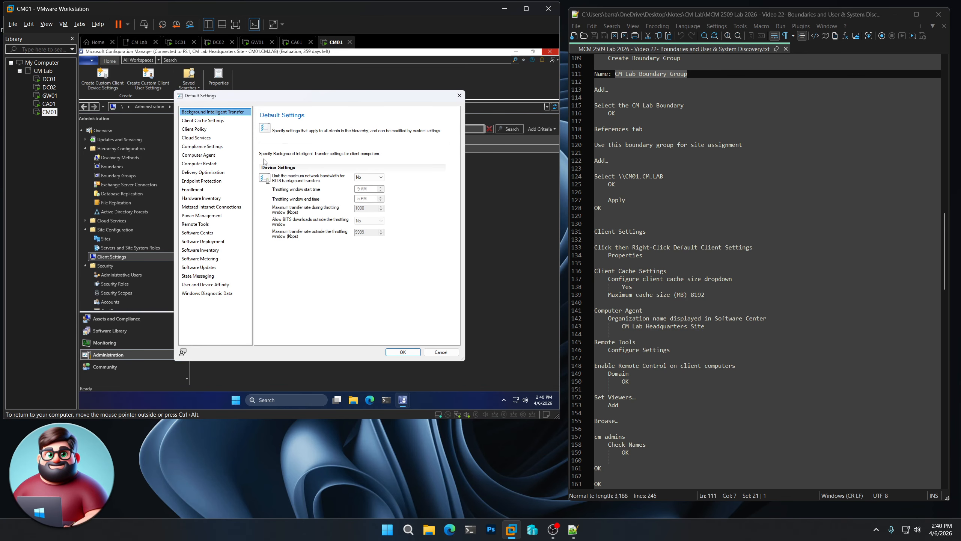
pyautogui.click(221, 121)
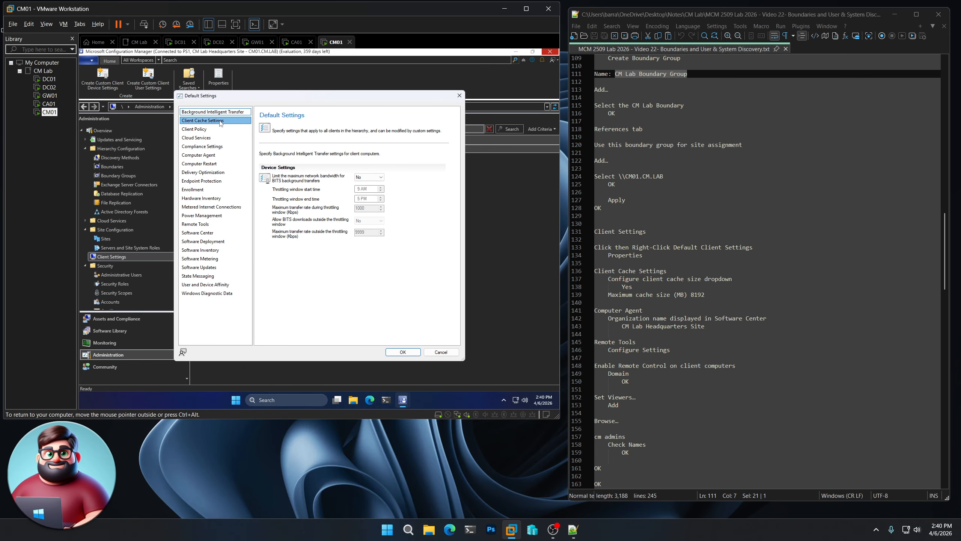
pyautogui.click(367, 209)
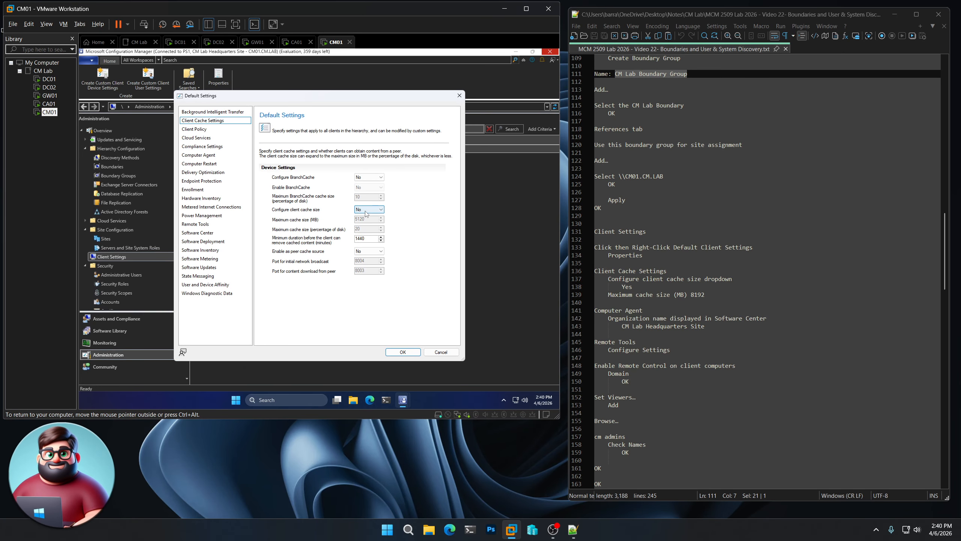
pyautogui.click(363, 221)
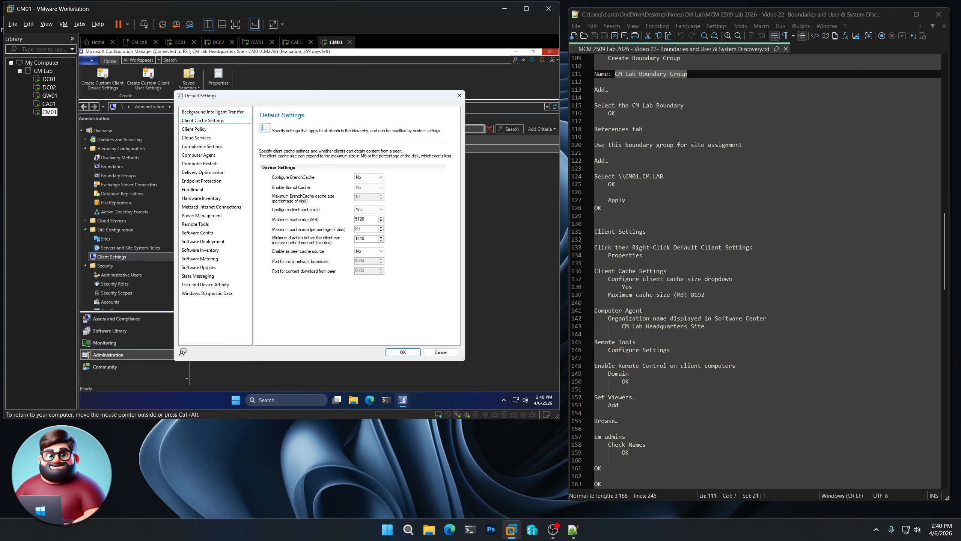
pyautogui.doubleClick(363, 219)
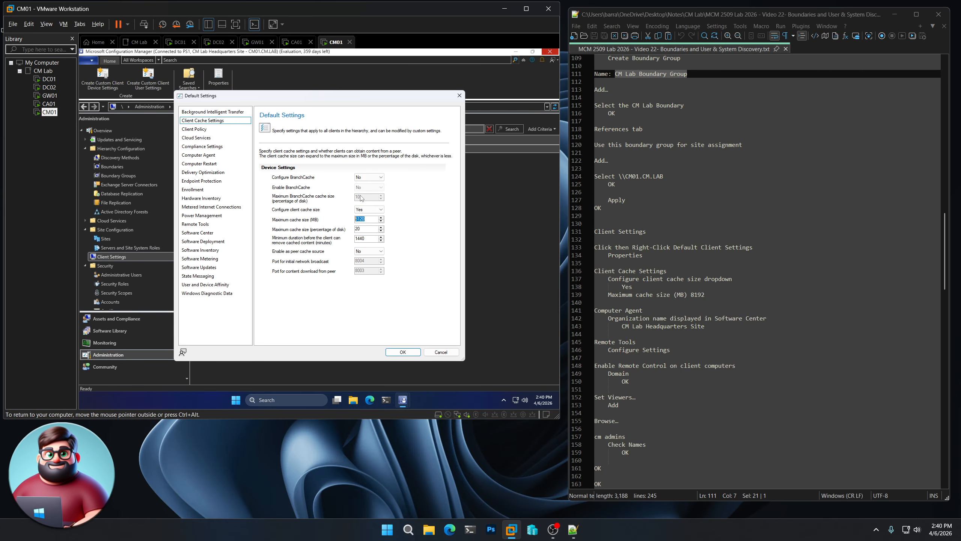
pyautogui.write('819')
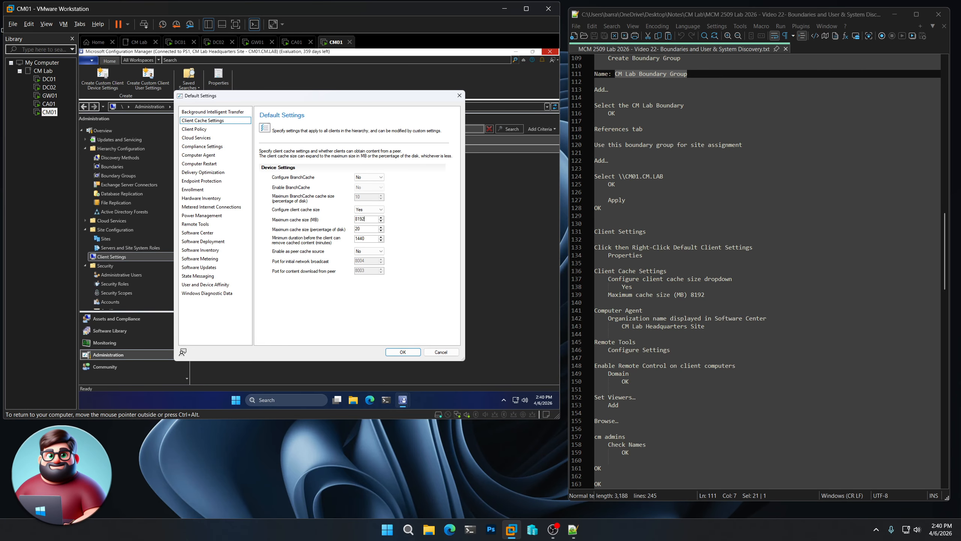
# - In the Computer Agent settings, set the organization name displayed in Software Center to "CM Lab Headquarters Site", copied from the notes
pyautogui.click(207, 155)
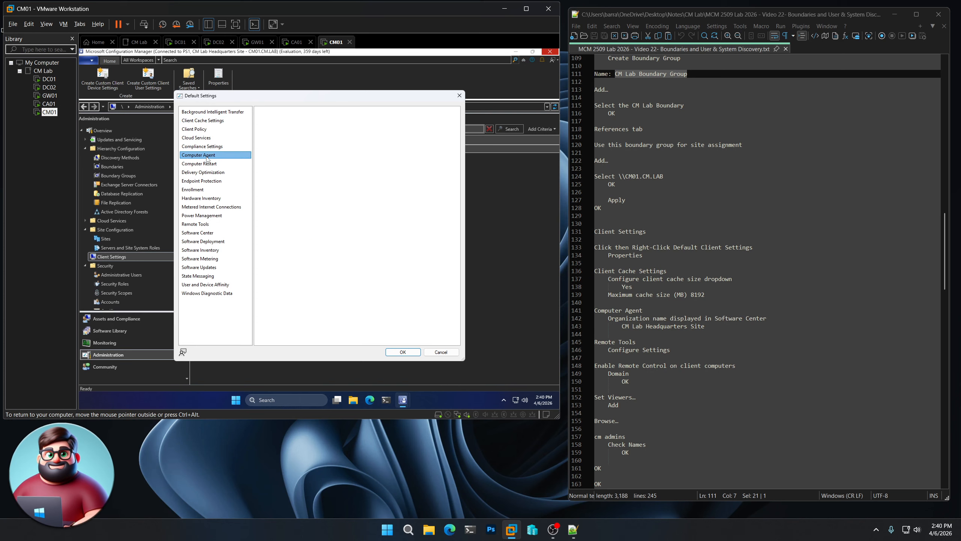
pyautogui.moveTo(705, 328); pyautogui.dragTo(623, 328)
pyautogui.hotkey('ctrl', 'c')
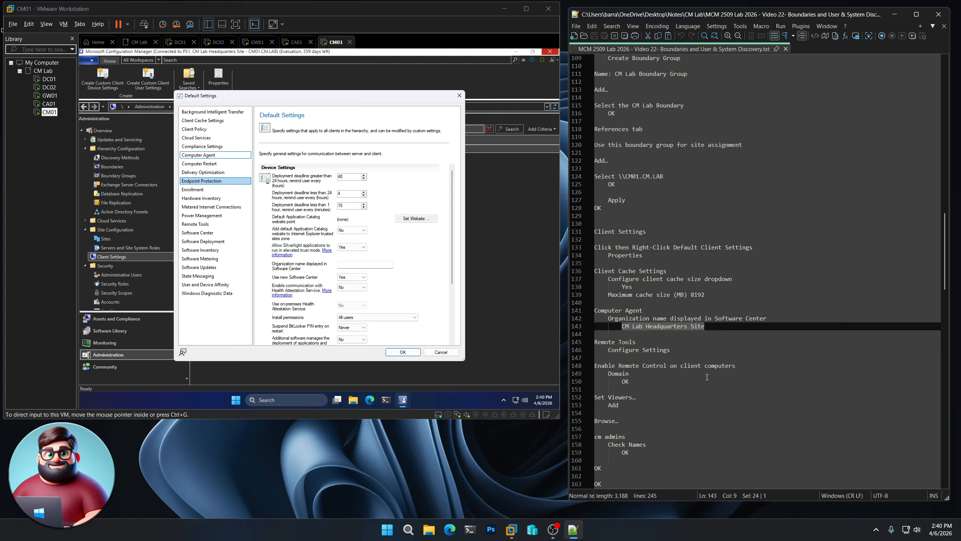
pyautogui.click(379, 265)
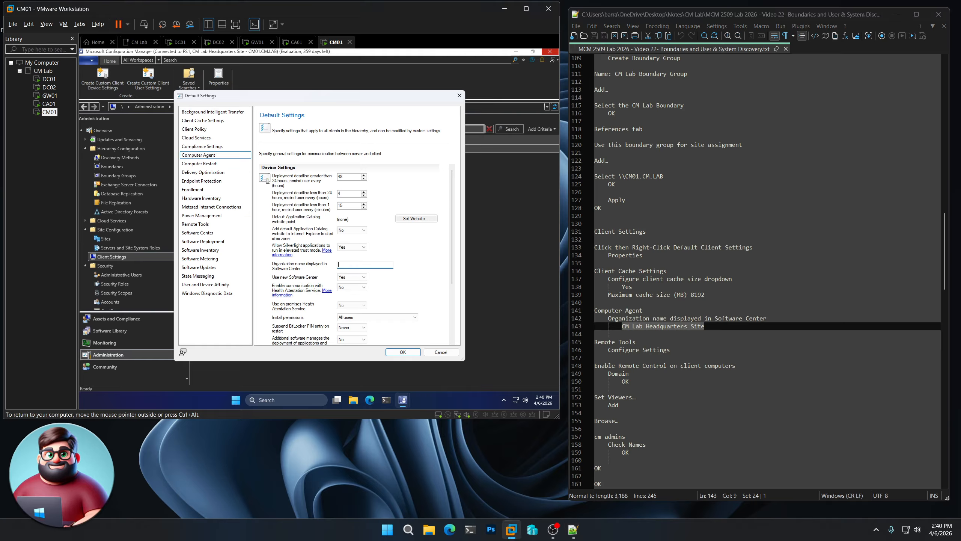
pyautogui.hotkey('ctrl', 'v')
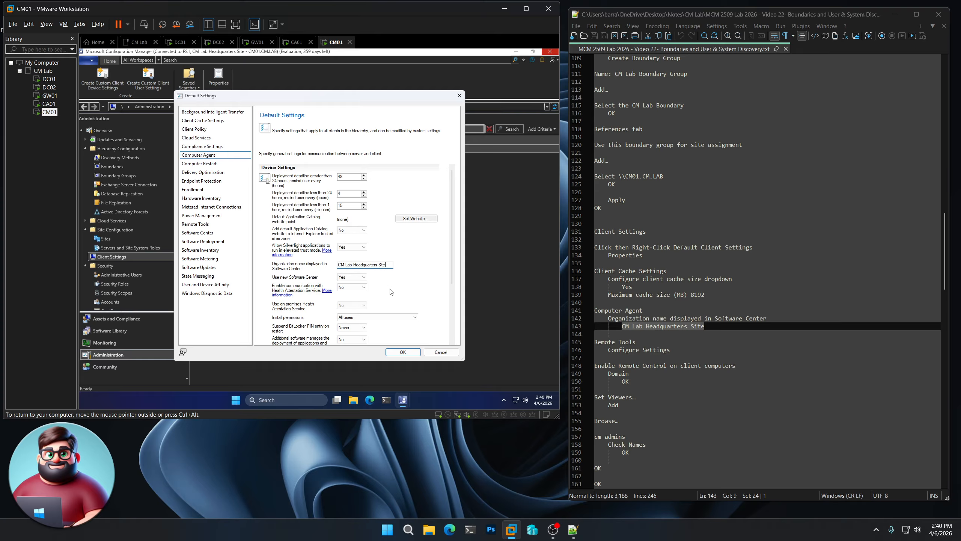
# - In the Remote Tools settings, enable Remote Control on client computers with the Domain firewall profile
pyautogui.click(210, 226)
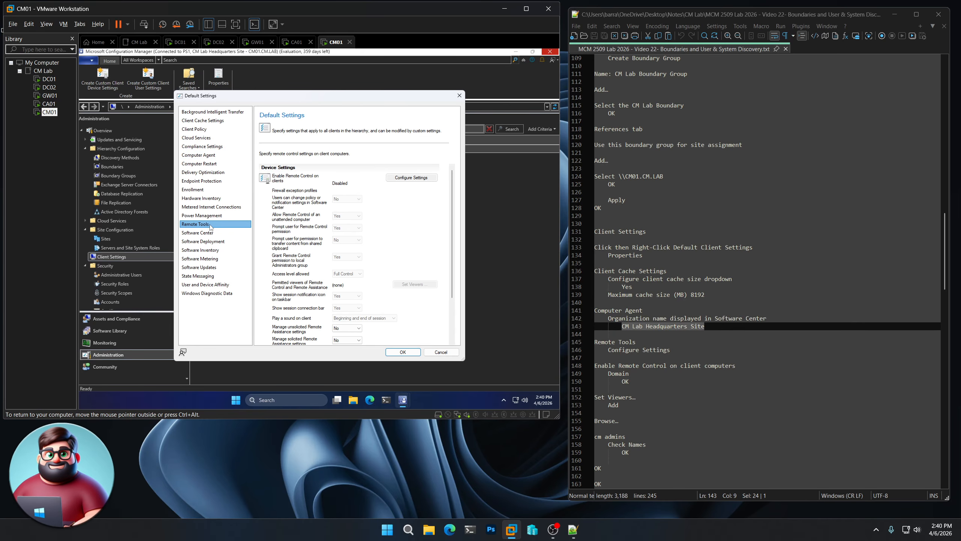
pyautogui.click(415, 177)
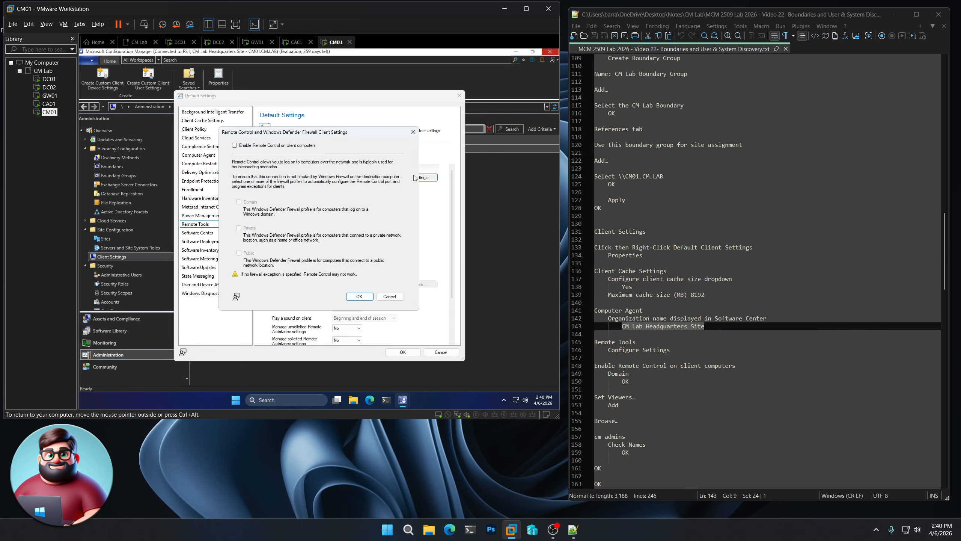
pyautogui.click(267, 145)
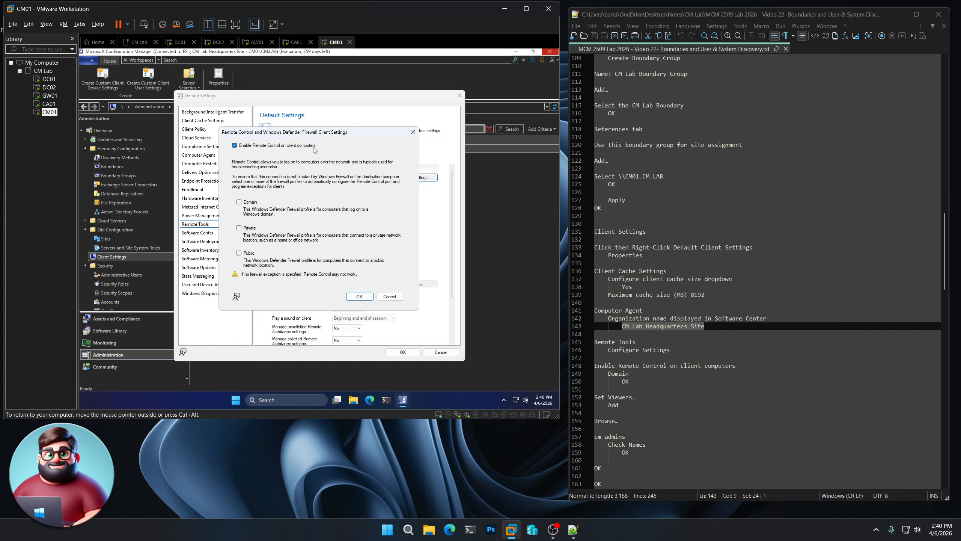
pyautogui.click(244, 205)
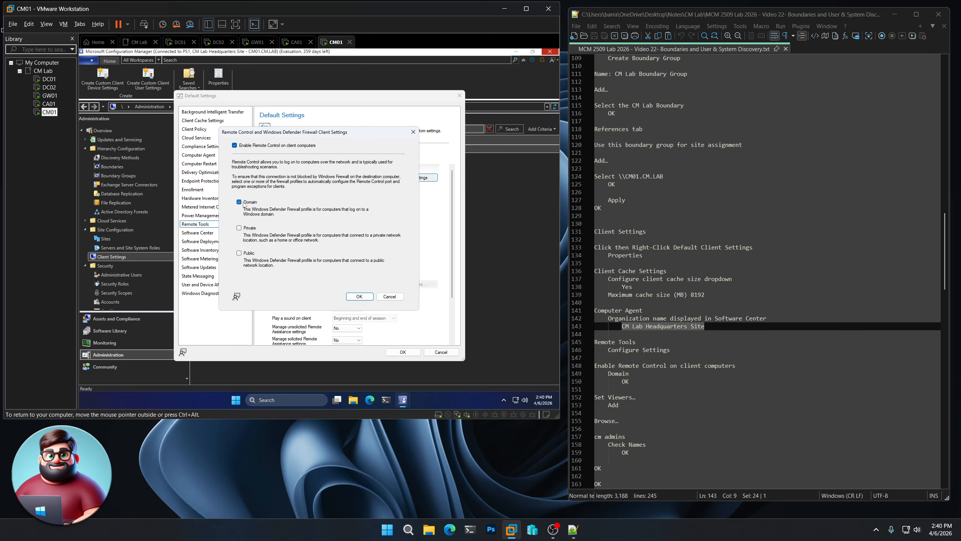
pyautogui.click(360, 297)
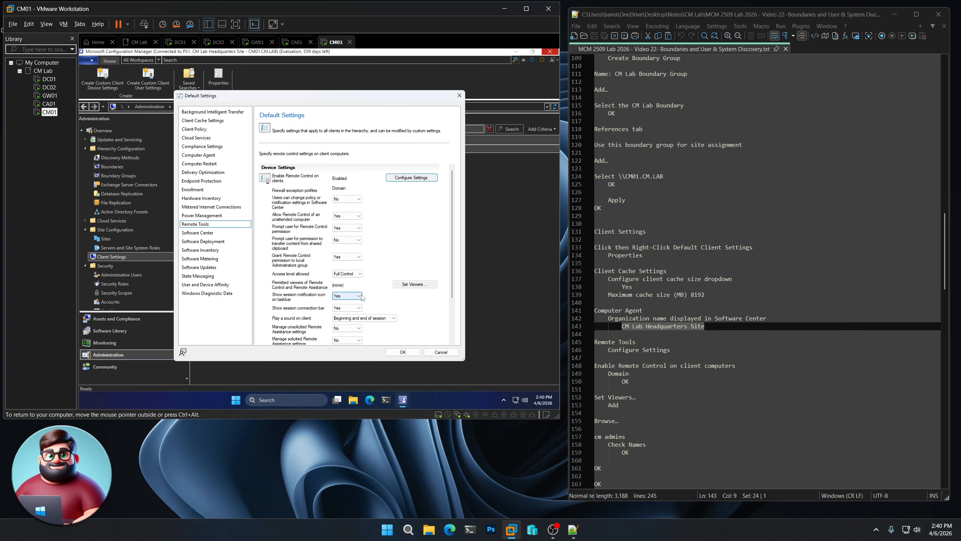
# - Add the CM Admins group as a permitted viewer of Remote Control and Remote Assistance
pyautogui.click(422, 285)
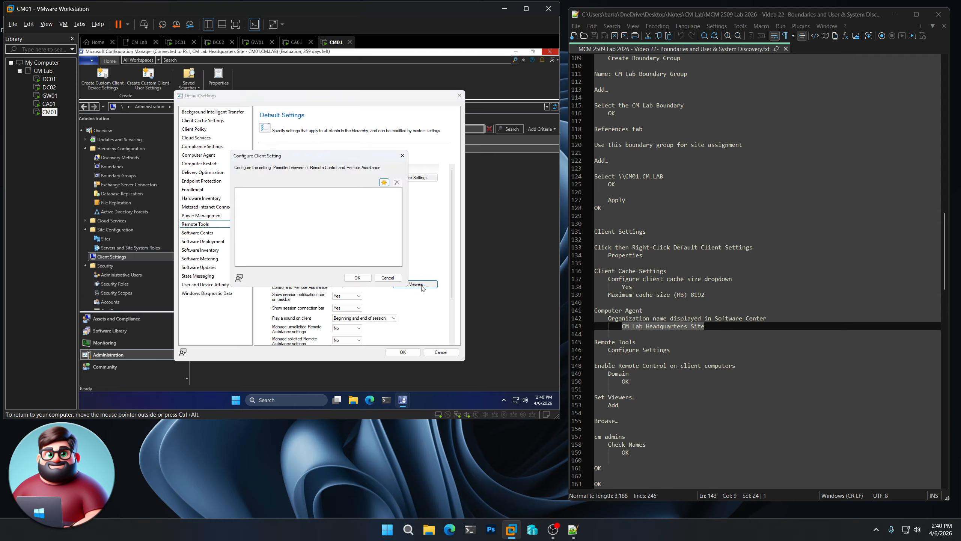
pyautogui.click(384, 182)
pyautogui.click(256, 79)
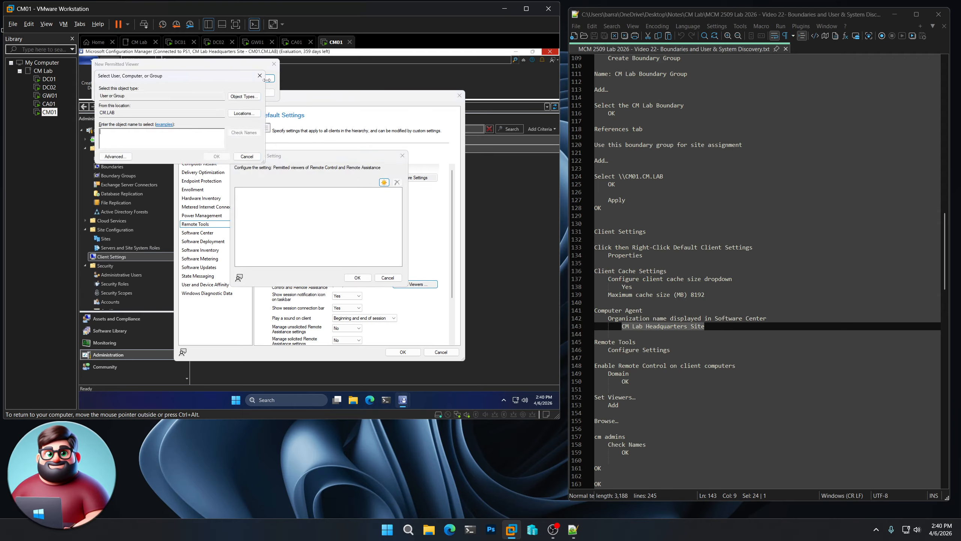
pyautogui.write('cm admiuns')
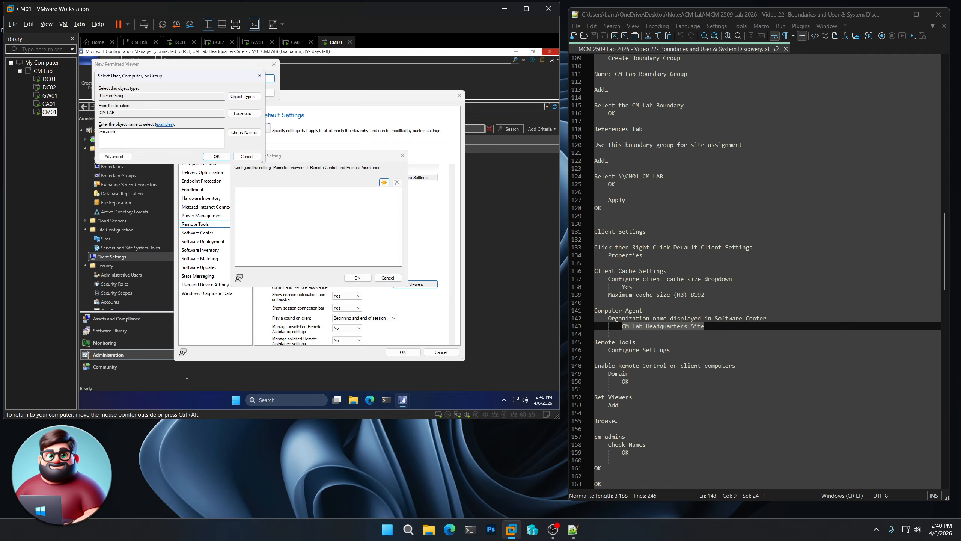
pyautogui.click(244, 133)
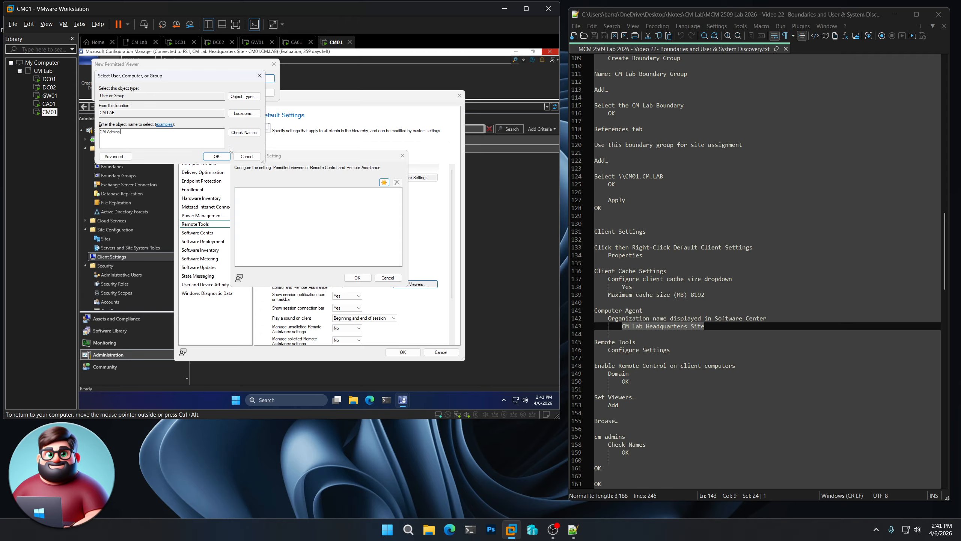
pyautogui.click(217, 157)
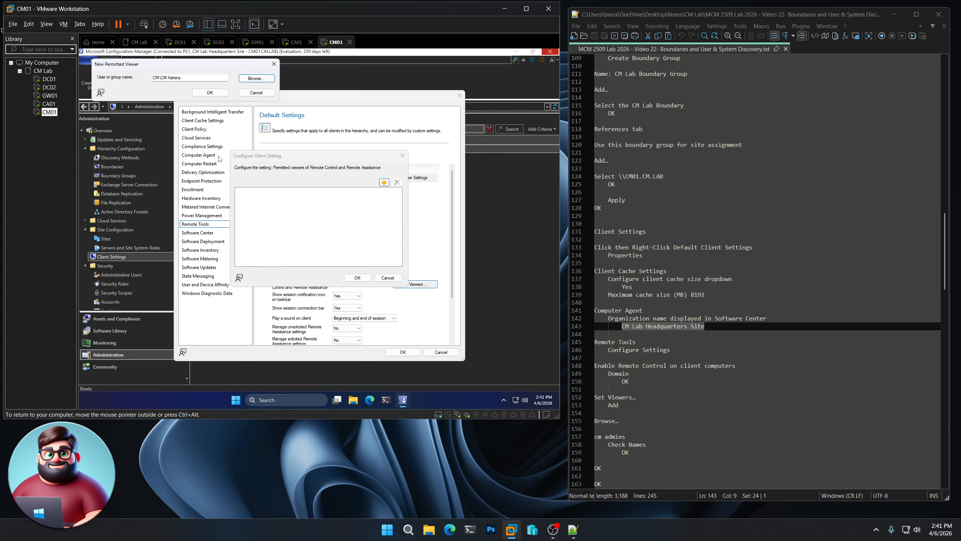
pyautogui.click(213, 93)
pyautogui.scroll(-10, 663, 265)
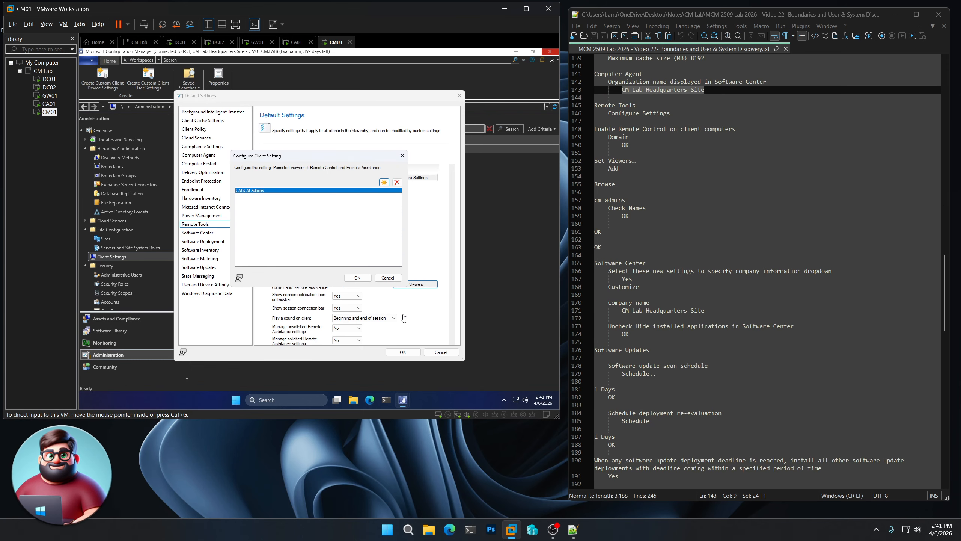
pyautogui.click(352, 275)
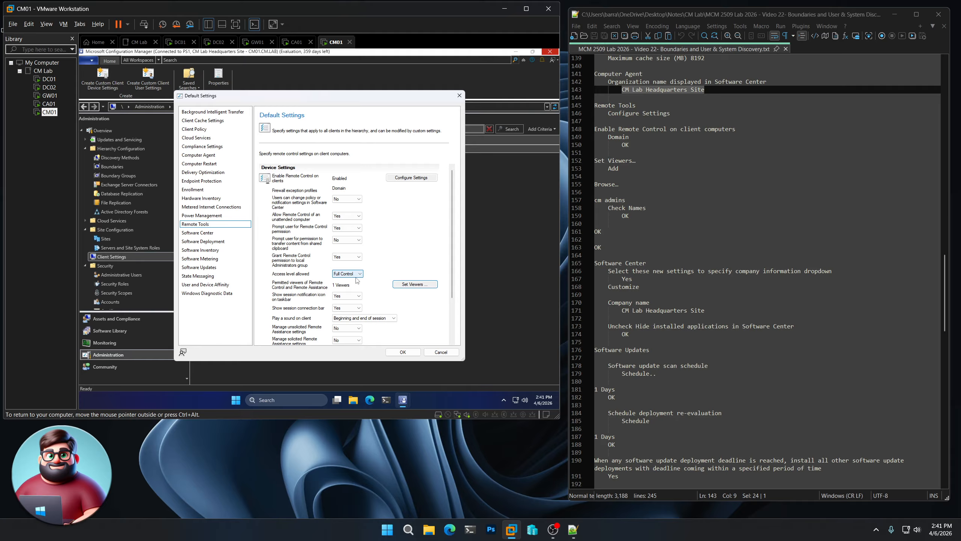
# - In the Software Center settings, set the new company information settings option to Yes and open the Software Center customization
pyautogui.click(211, 234)
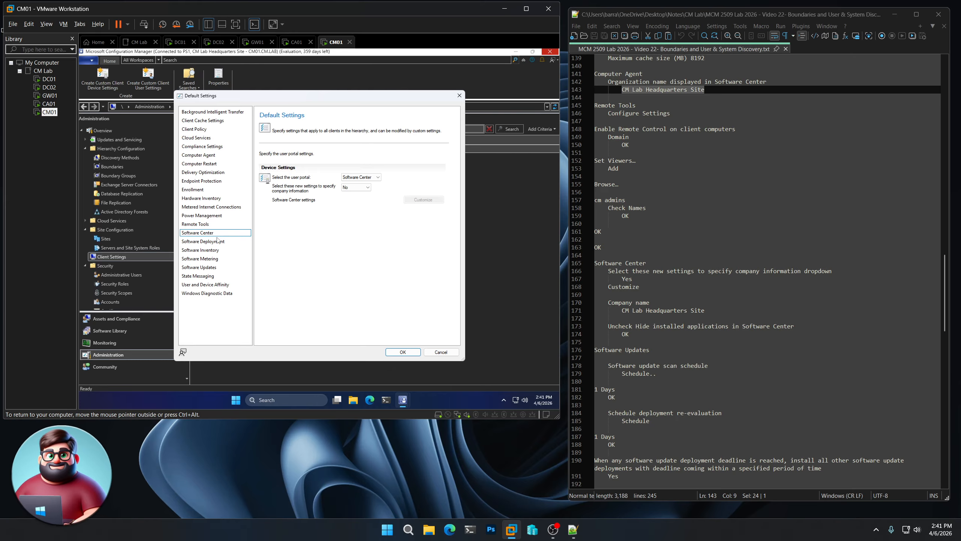
pyautogui.click(368, 187)
pyautogui.click(366, 199)
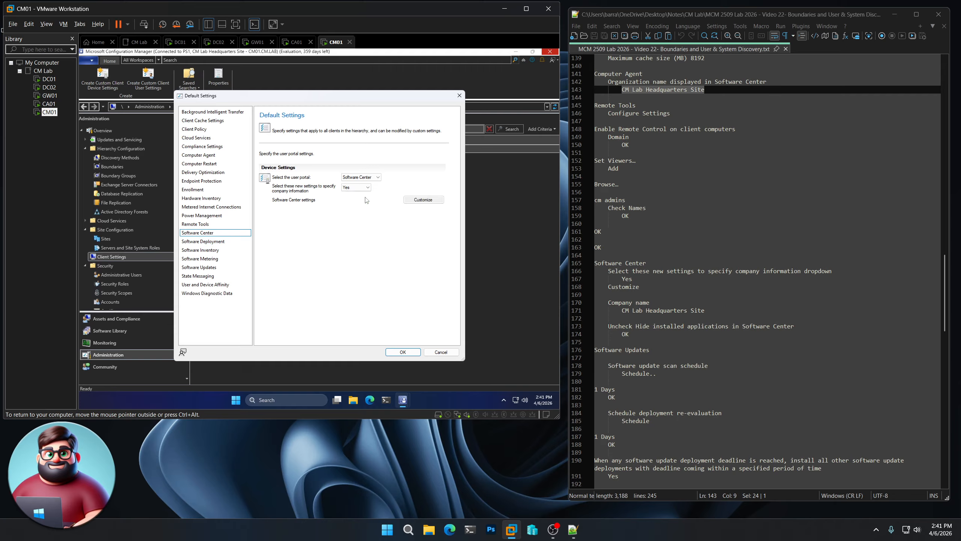
pyautogui.click(423, 199)
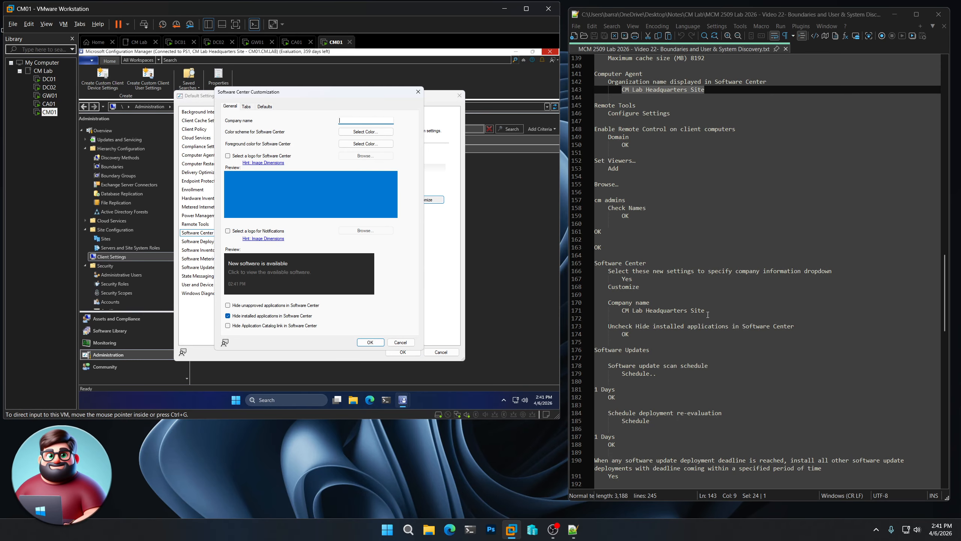
# - Set the Software Center company name to "CM Lab Headquarters Site", copied from the notes, and stop hiding installed applications in Software Center
pyautogui.moveTo(705, 311); pyautogui.dragTo(621, 311)
pyautogui.hotkey('ctrl', 'c')
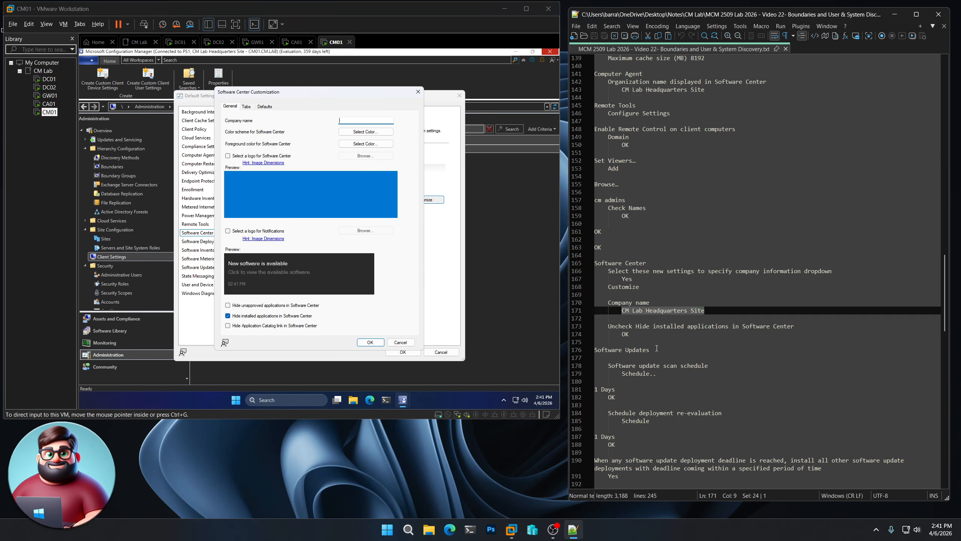
pyautogui.click(360, 120)
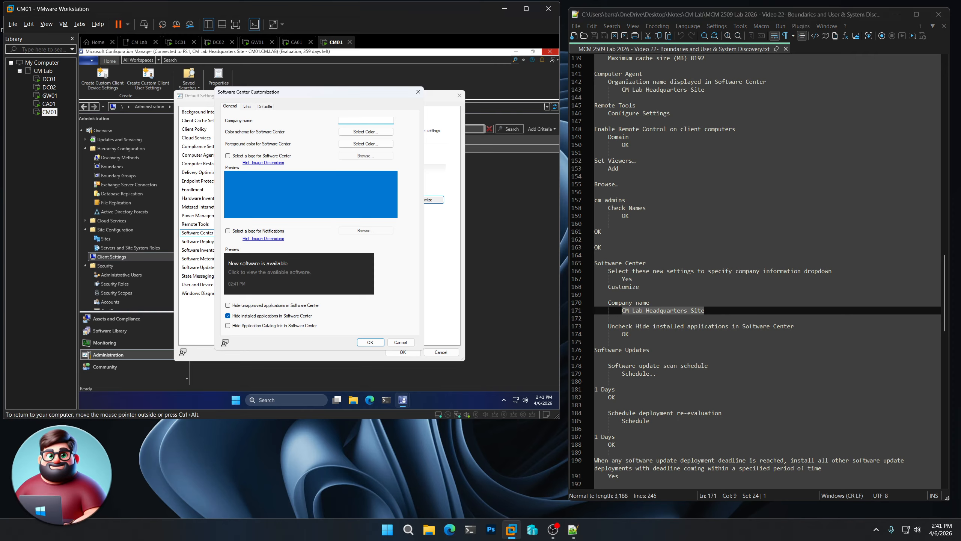
pyautogui.hotkey('ctrl', 'v')
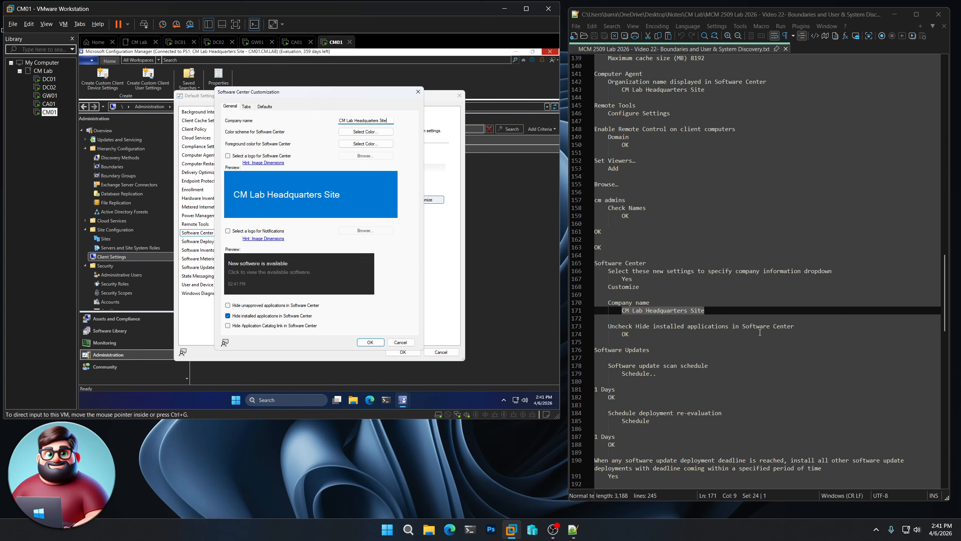
pyautogui.click(228, 316)
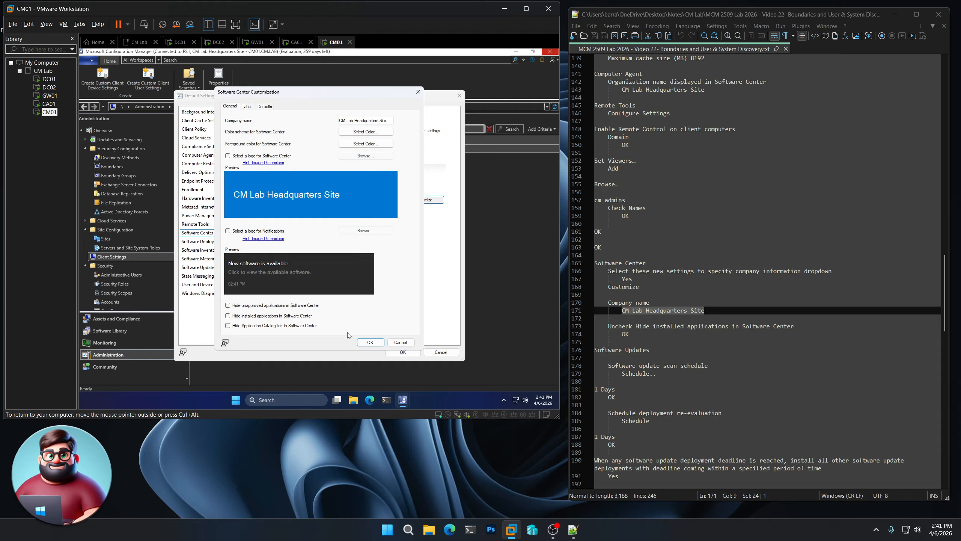
pyautogui.click(373, 342)
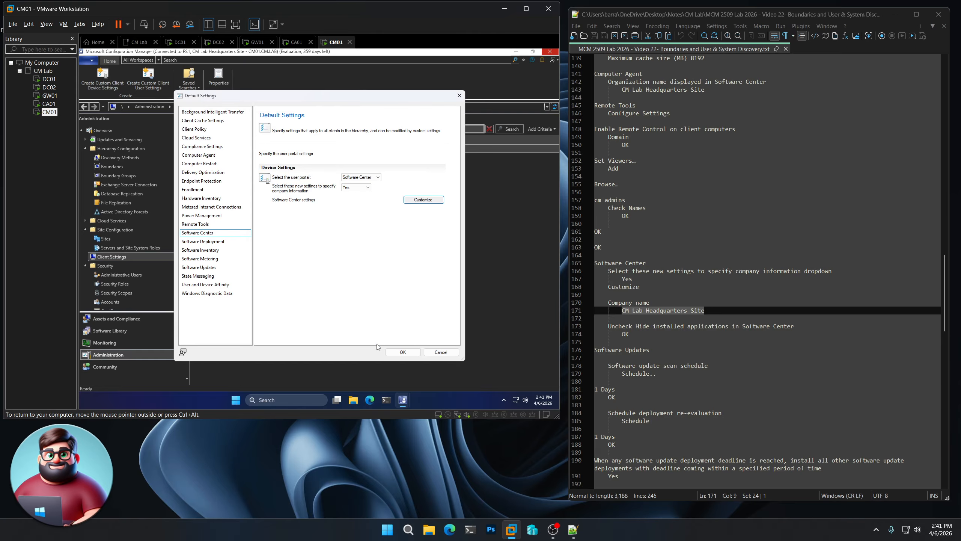
# - In the Software Updates settings, set both the software update scan schedule and the deployment re-evaluation schedule to run every 1 day
pyautogui.click(214, 269)
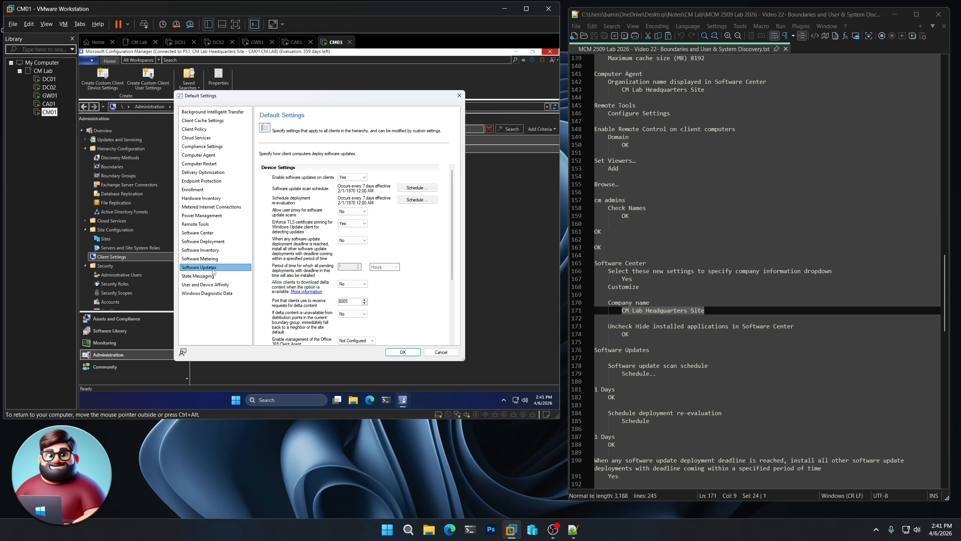
pyautogui.click(418, 188)
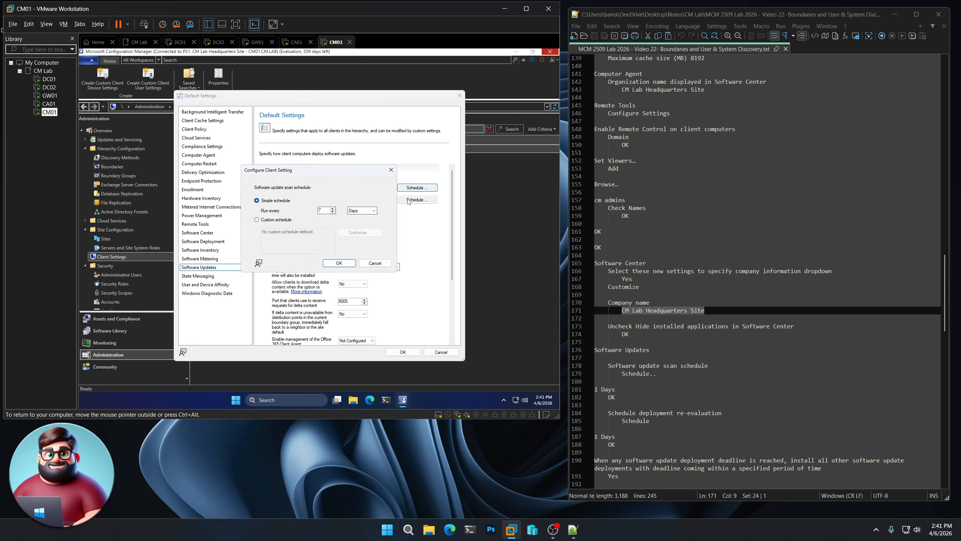
pyautogui.click(339, 263)
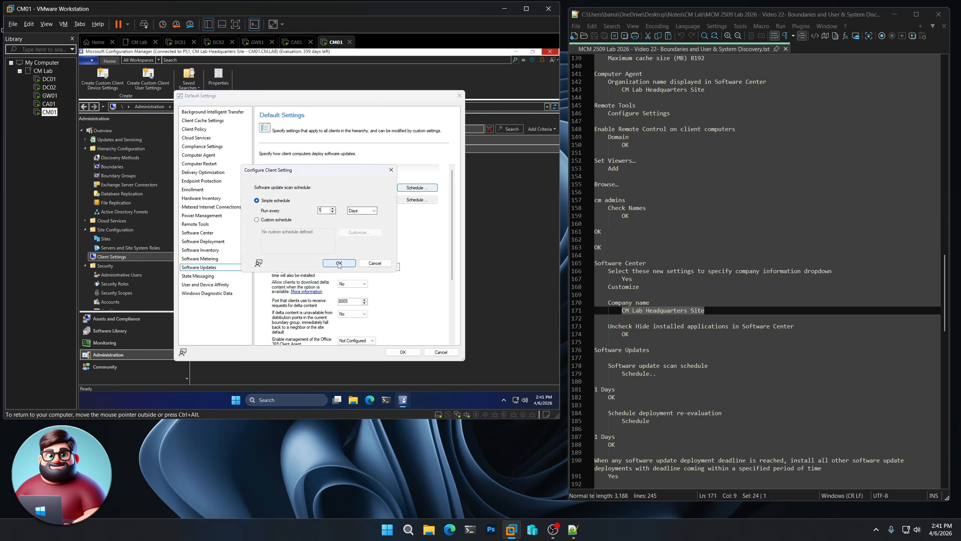
pyautogui.click(424, 199)
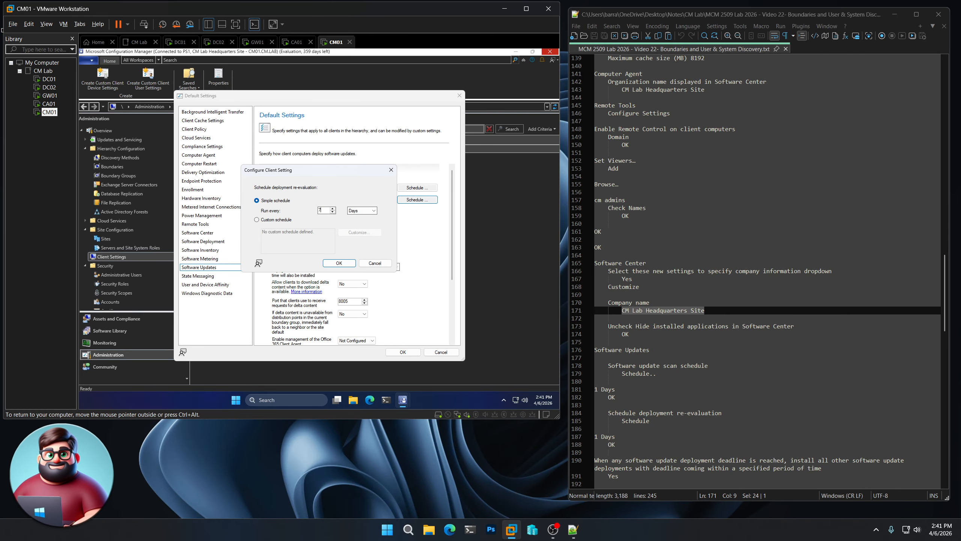
pyautogui.moveTo(325, 211); pyautogui.dragTo(298, 215)
pyautogui.write('1')
pyautogui.click(339, 263)
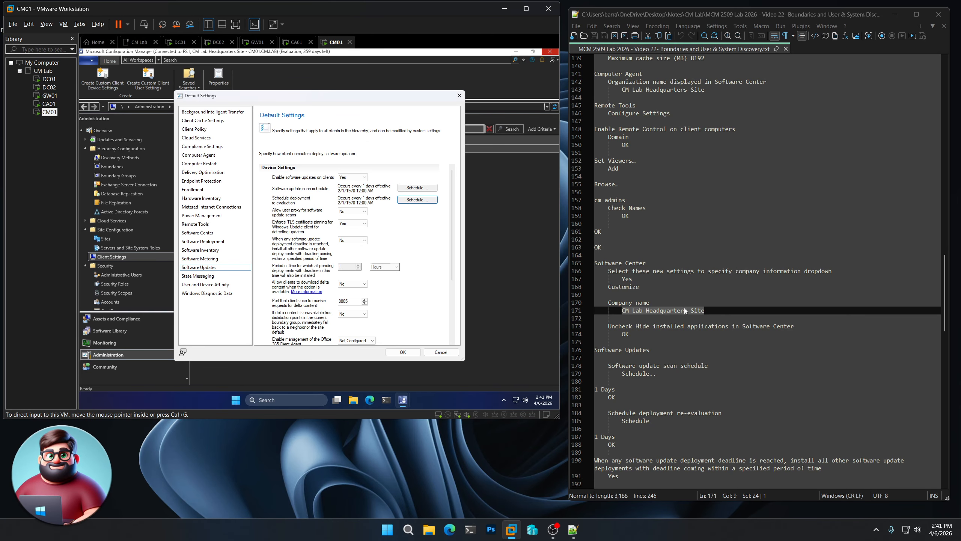
# - Set installing all other software update deployments with upcoming deadlines when any deadline is reached to Yes, and save the default client settings
pyautogui.scroll(-9, 682, 311)
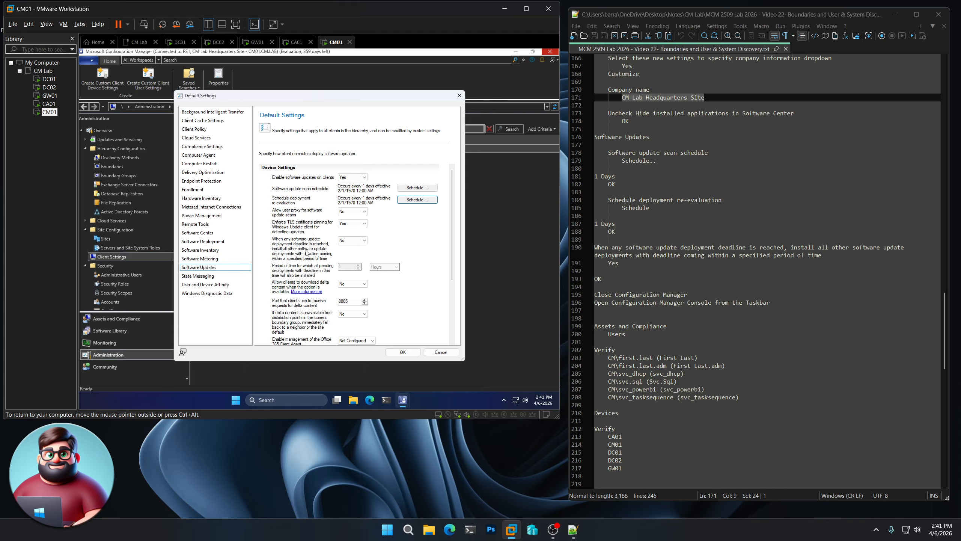
pyautogui.click(357, 240)
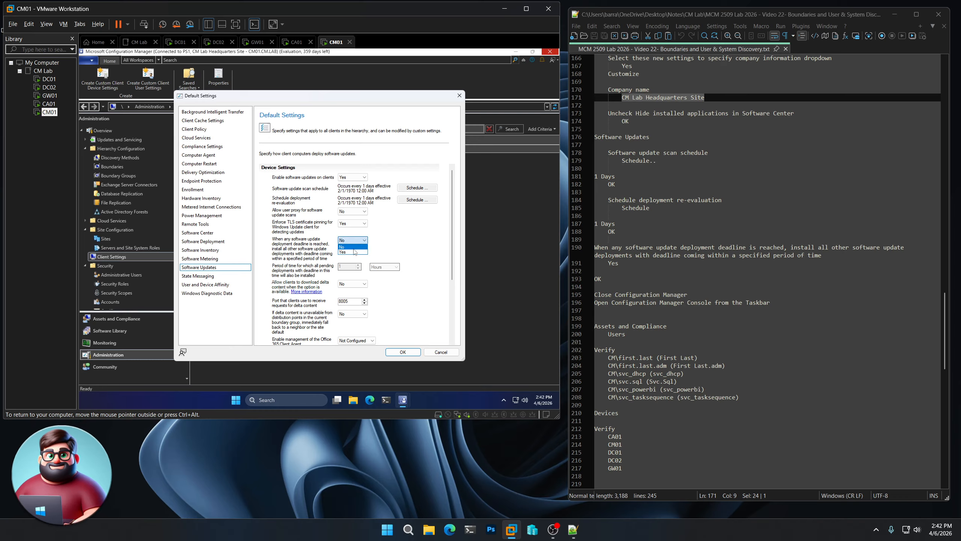
pyautogui.click(352, 252)
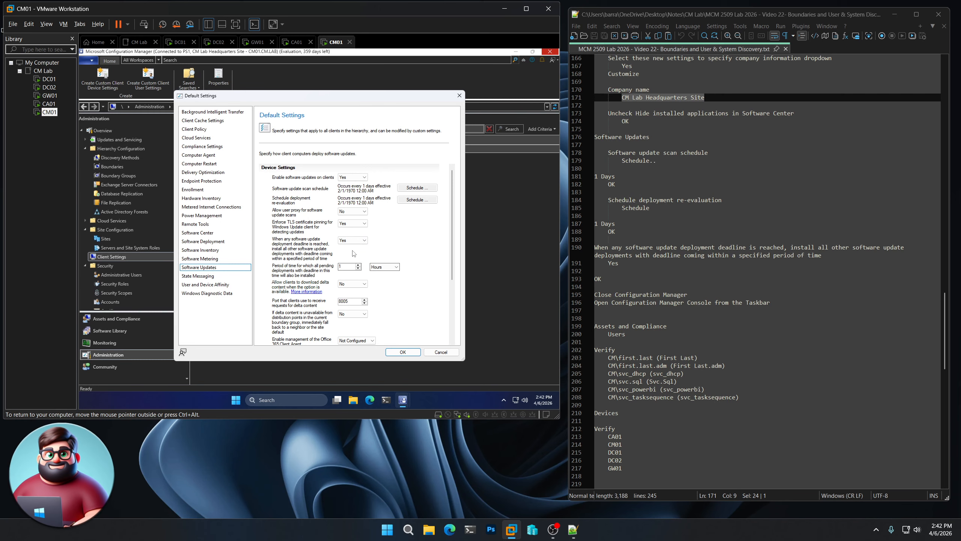
pyautogui.click(398, 352)
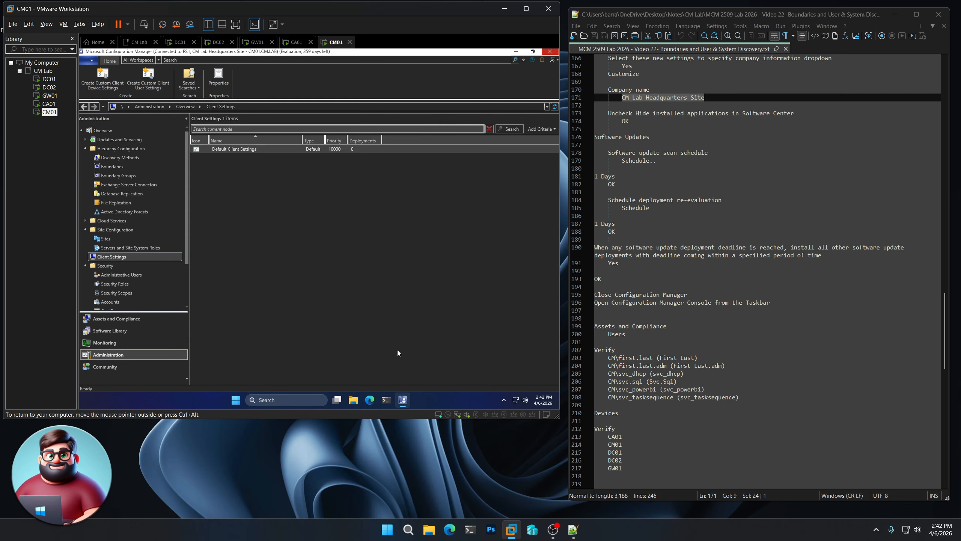
# - Close and reopen the Configuration Manager console and go to the Assets and Compliance workspace
pyautogui.click(551, 52)
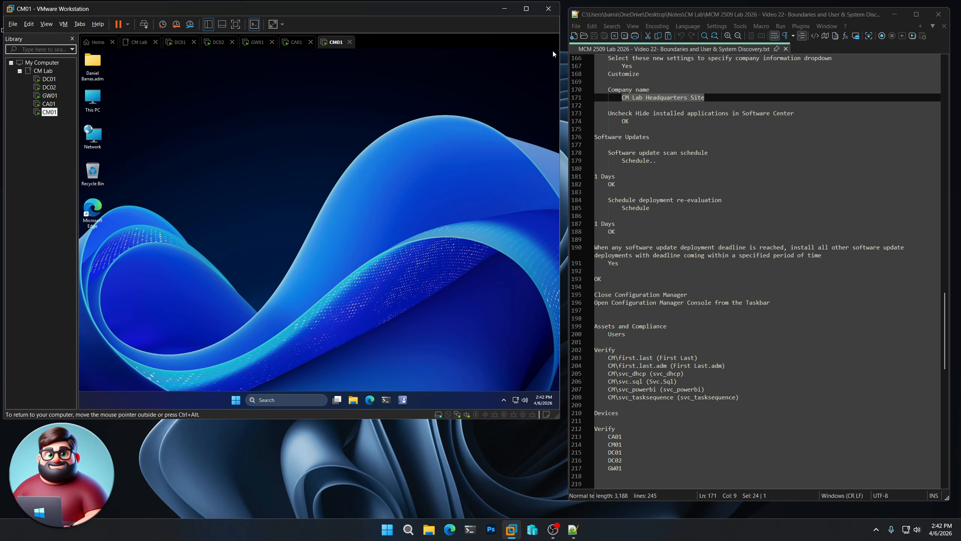
pyautogui.click(407, 399)
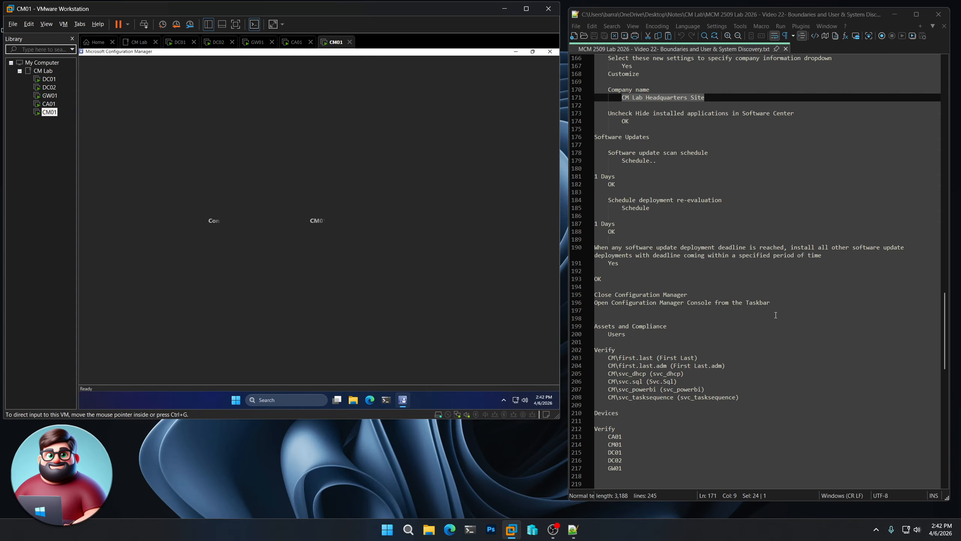
pyautogui.scroll(-4, 695, 321)
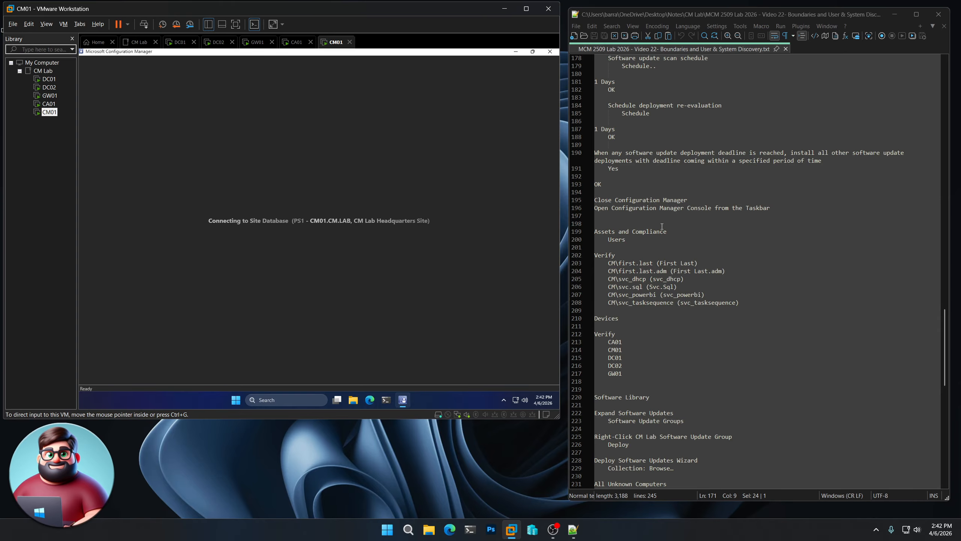
pyautogui.moveTo(679, 232); pyautogui.dragTo(594, 231)
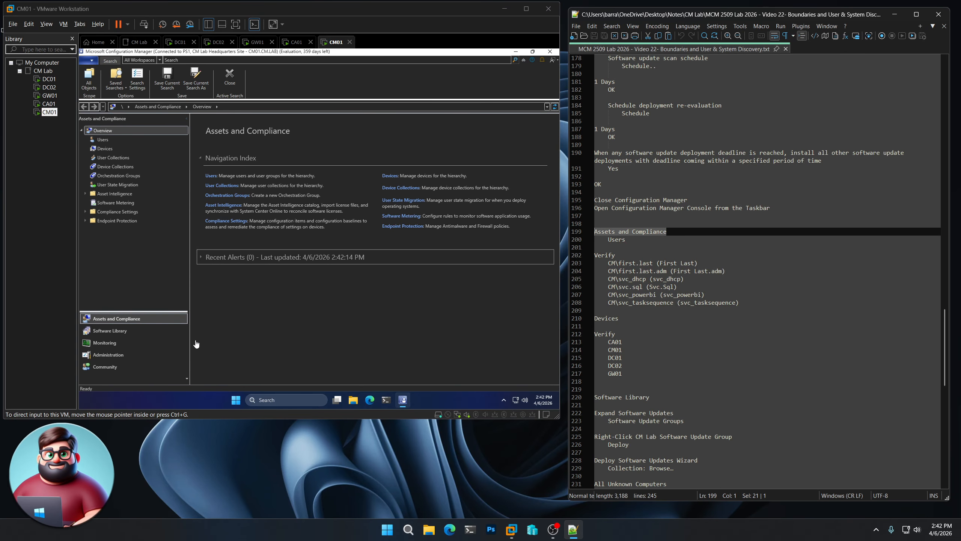
pyautogui.click(141, 320)
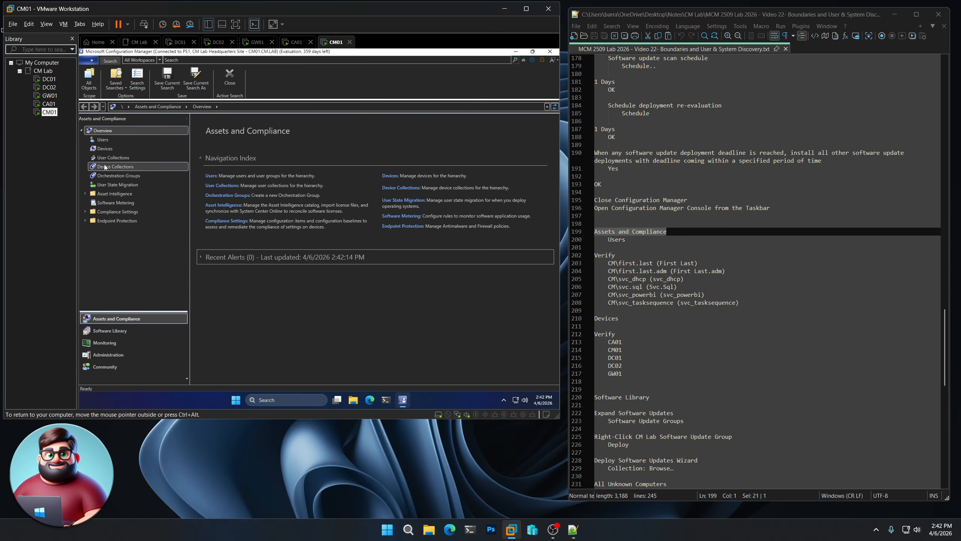
# - Check the discovered users and the devices, including CA01, DC02 and GW01, against the verification lists in the notes
pyautogui.click(104, 141)
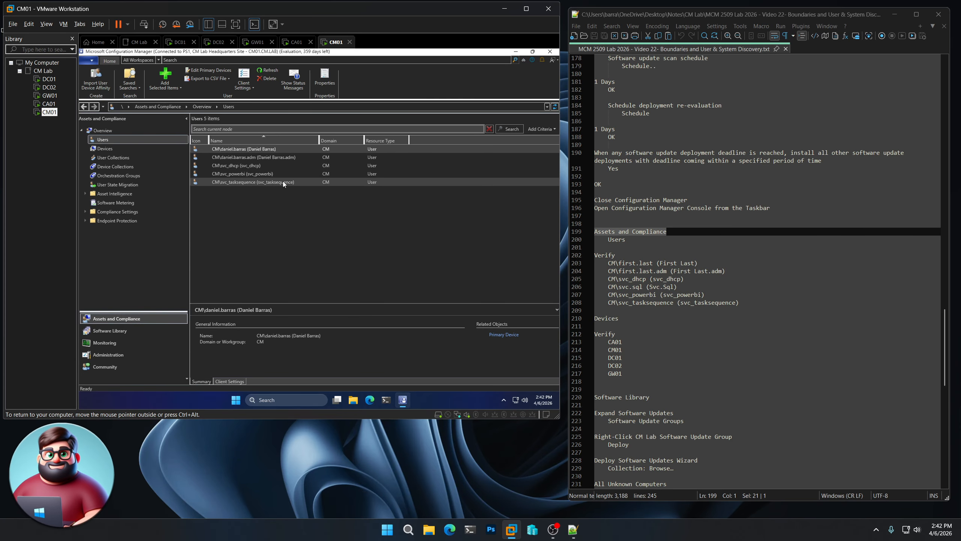
pyautogui.click(108, 148)
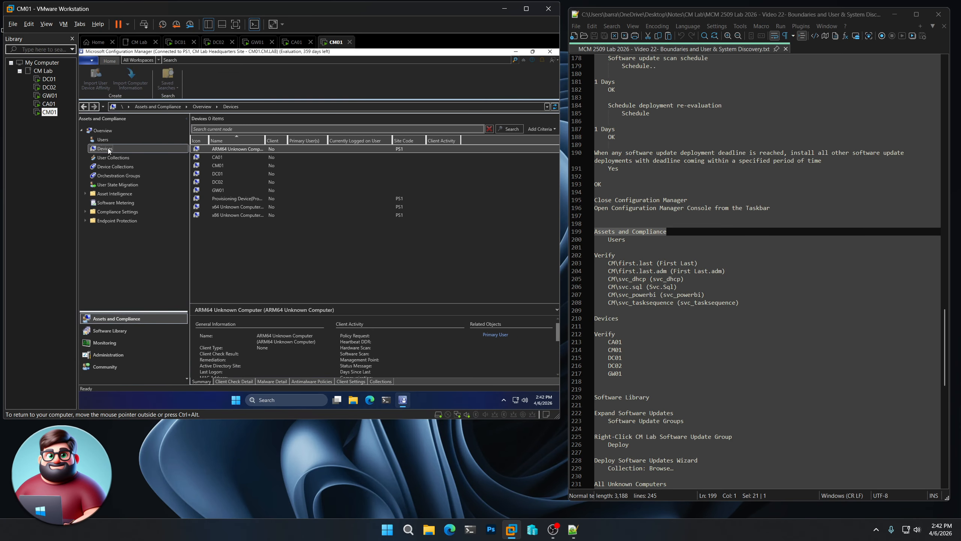
pyautogui.click(224, 163)
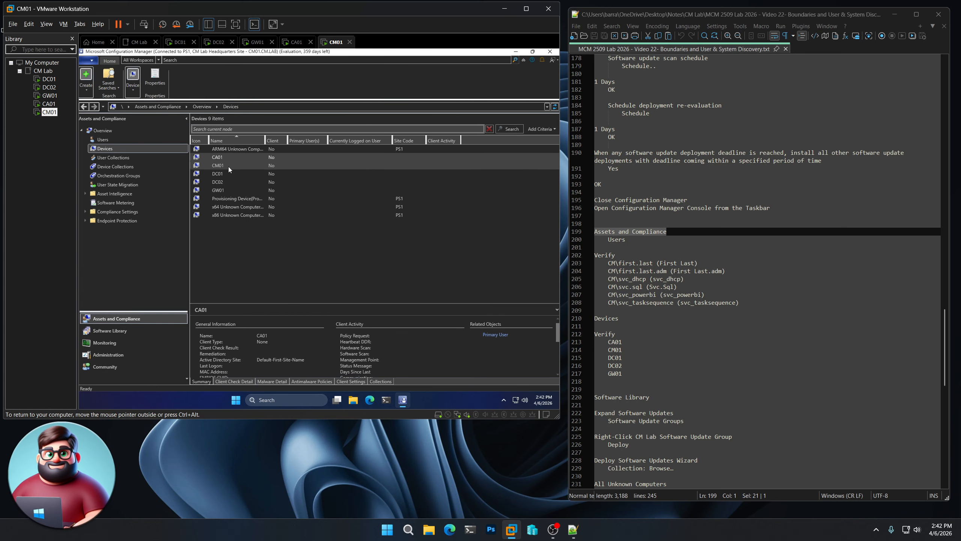
pyautogui.click(227, 183)
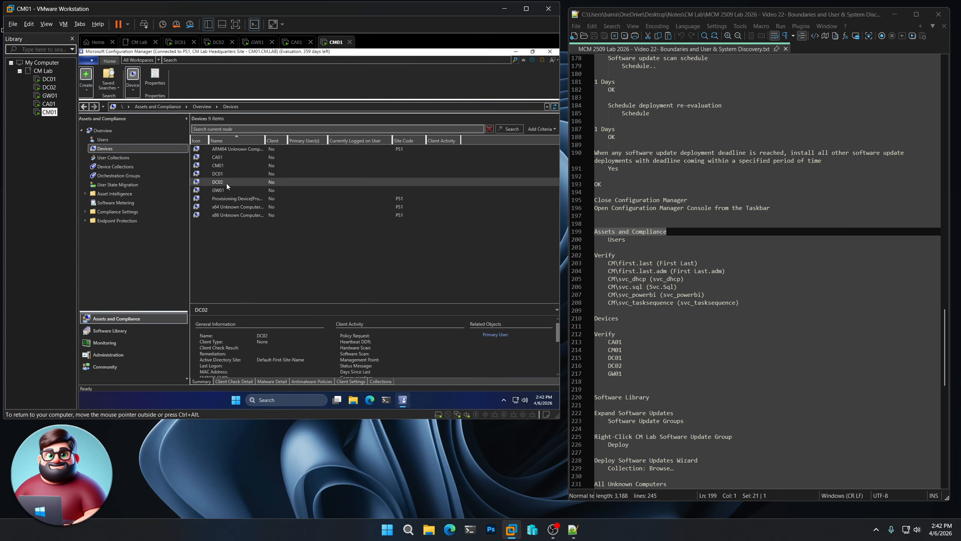
pyautogui.click(224, 189)
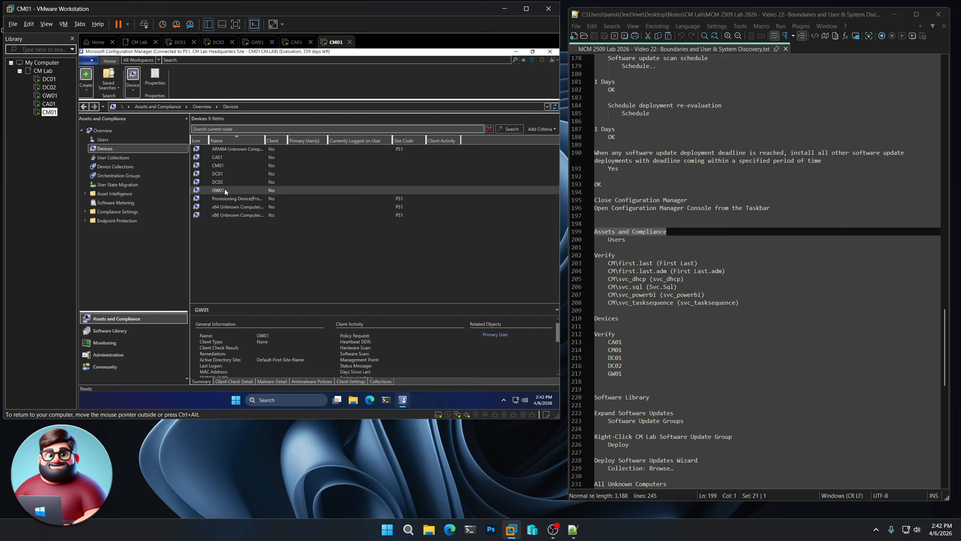
# - In the Software Library's software update groups, start a deployment of the CM Lab Software Update Group
pyautogui.click(111, 333)
pyautogui.scroll(-9, 673, 346)
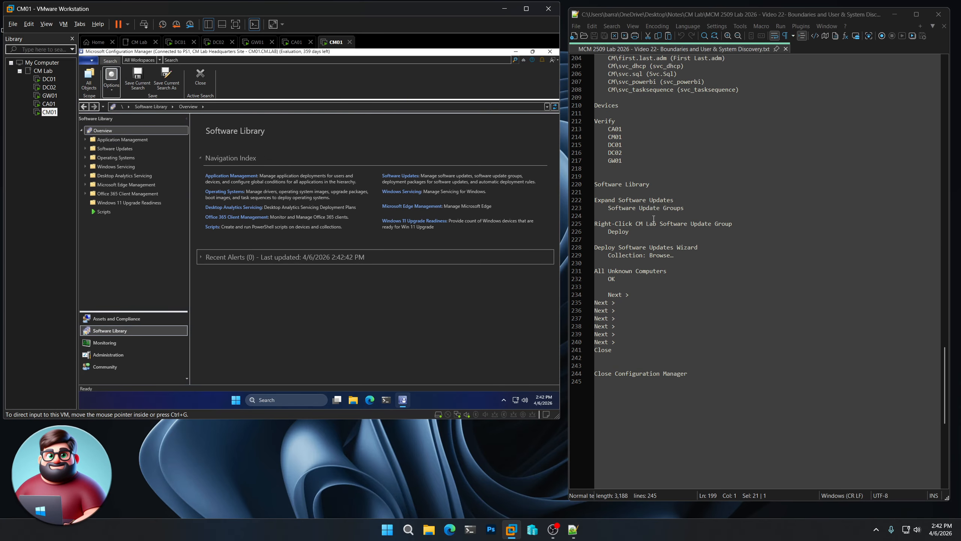
pyautogui.click(85, 148)
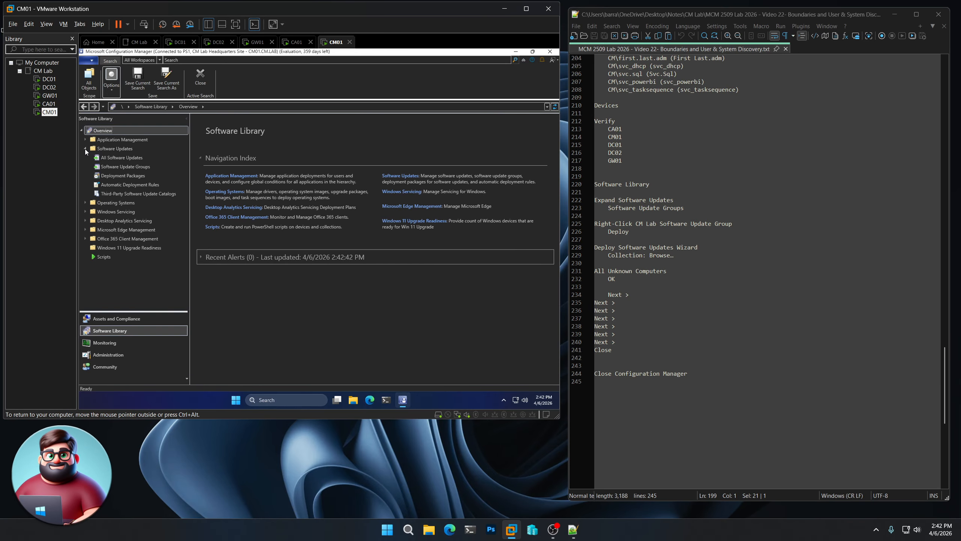
pyautogui.click(125, 168)
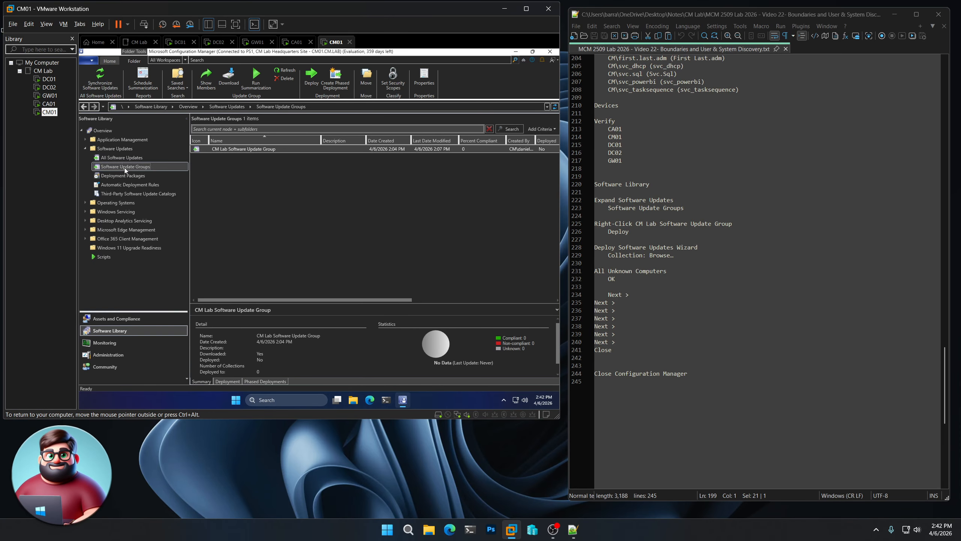
pyautogui.rightClick(257, 148)
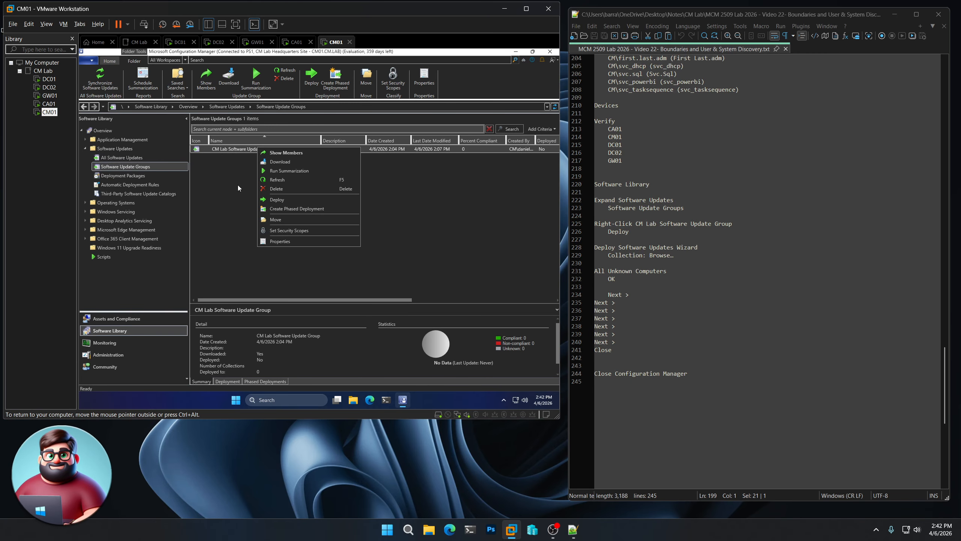
pyautogui.click(276, 199)
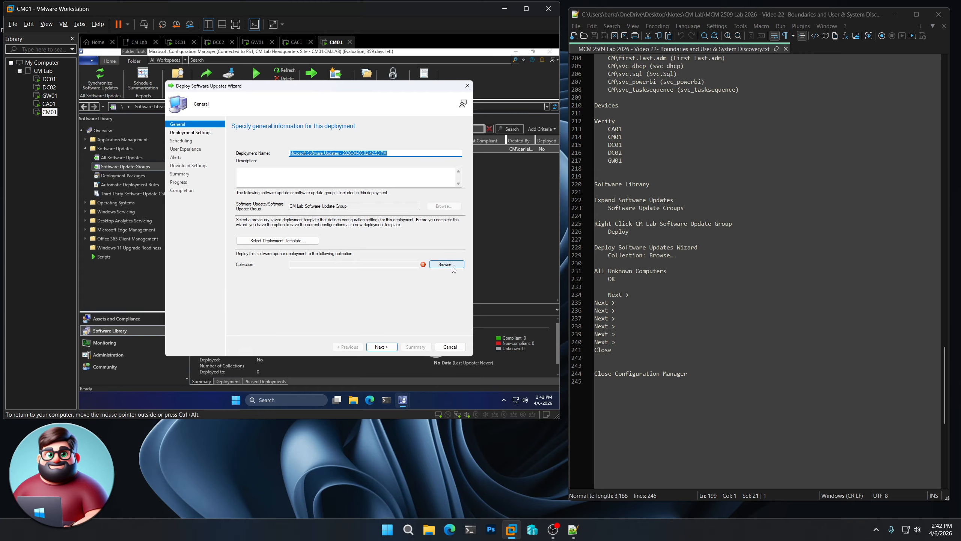
# - Choose the All Unknown Computers device collection as the deployment's target
pyautogui.click(452, 266)
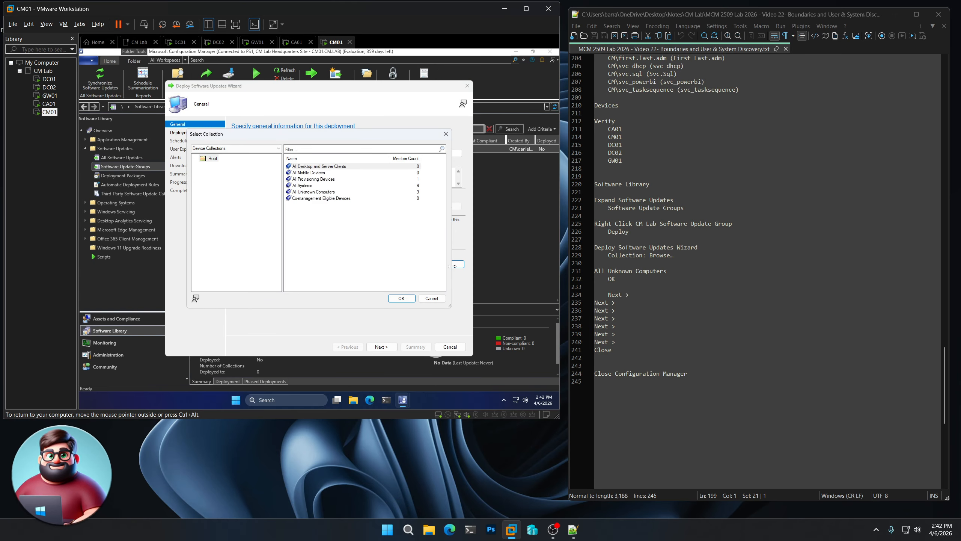
pyautogui.click(313, 191)
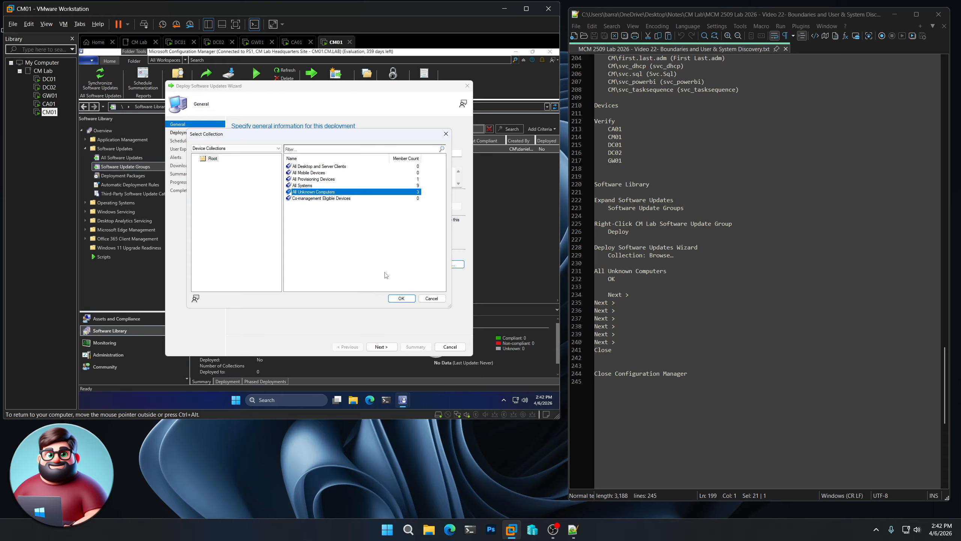
pyautogui.click(399, 299)
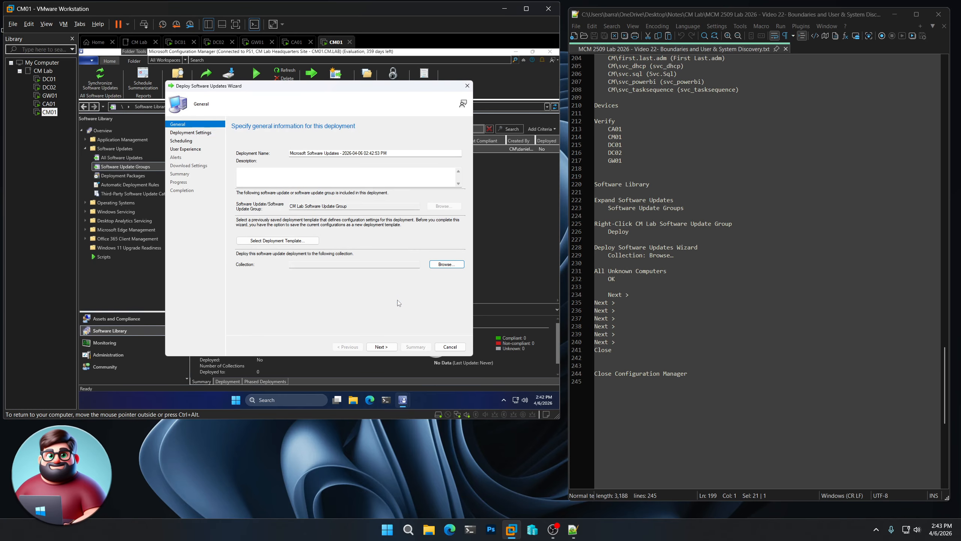
# - Complete the software update deployment with the default deployment, scheduling, user experience, alert and download settings, and review the completion details
pyautogui.click(385, 348)
pyautogui.click(386, 348)
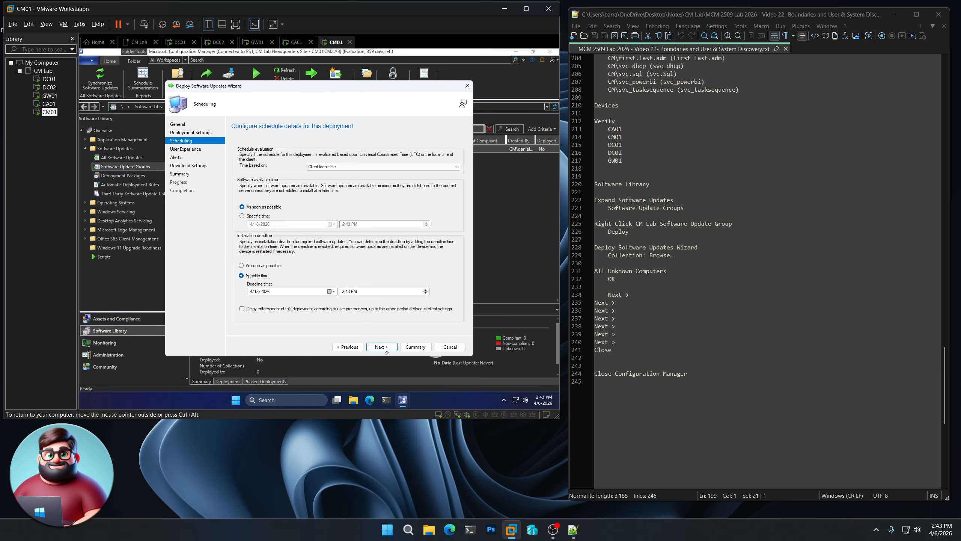
pyautogui.click(385, 347)
pyautogui.click(386, 347)
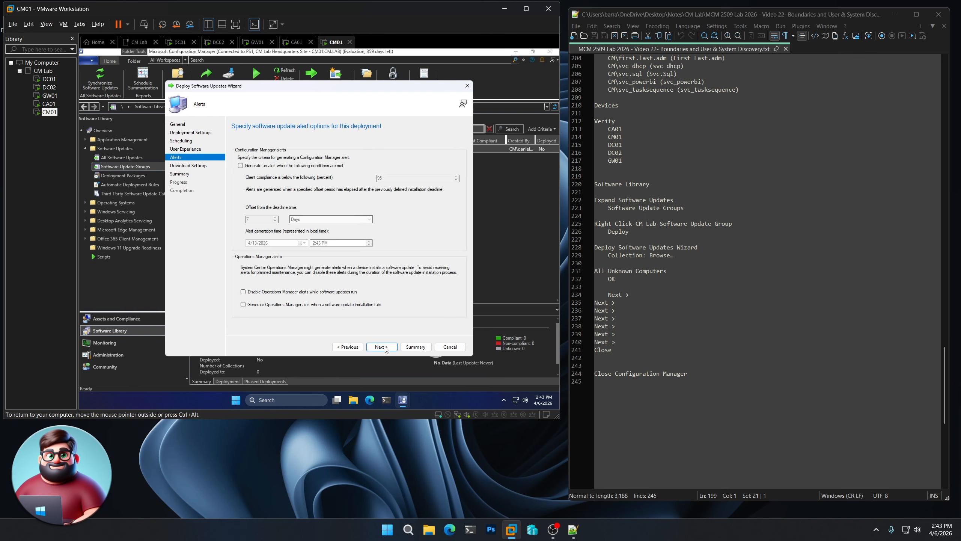
pyautogui.click(385, 348)
pyautogui.click(386, 347)
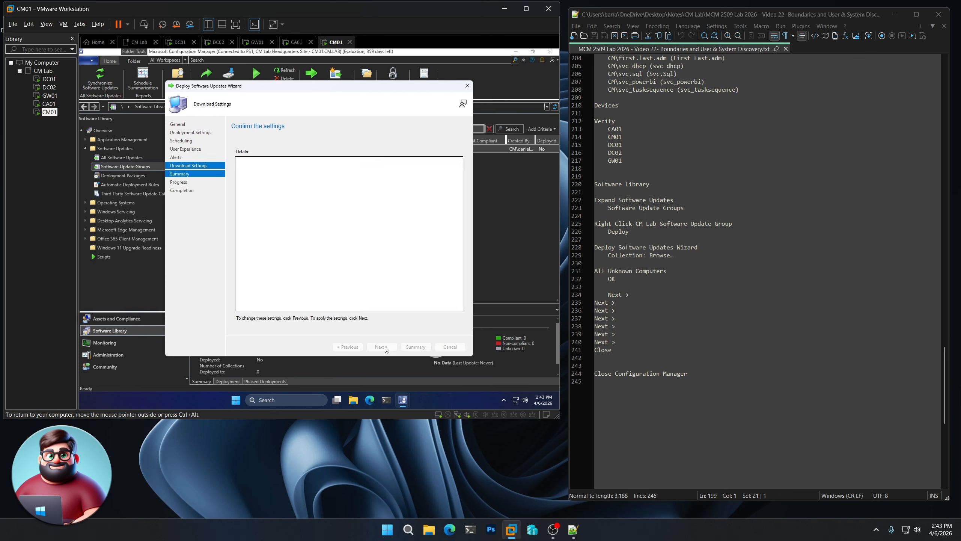
pyautogui.click(380, 347)
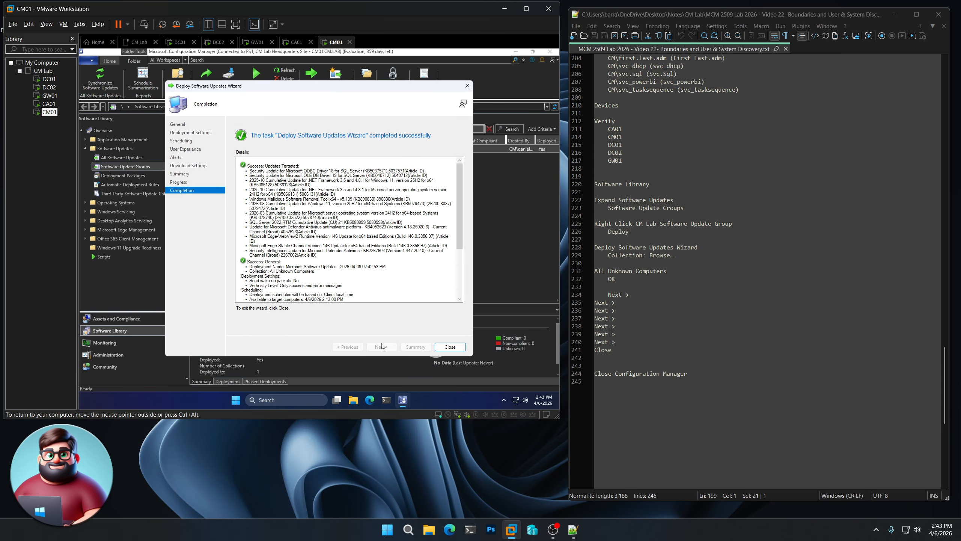
pyautogui.scroll(-5, 460, 227)
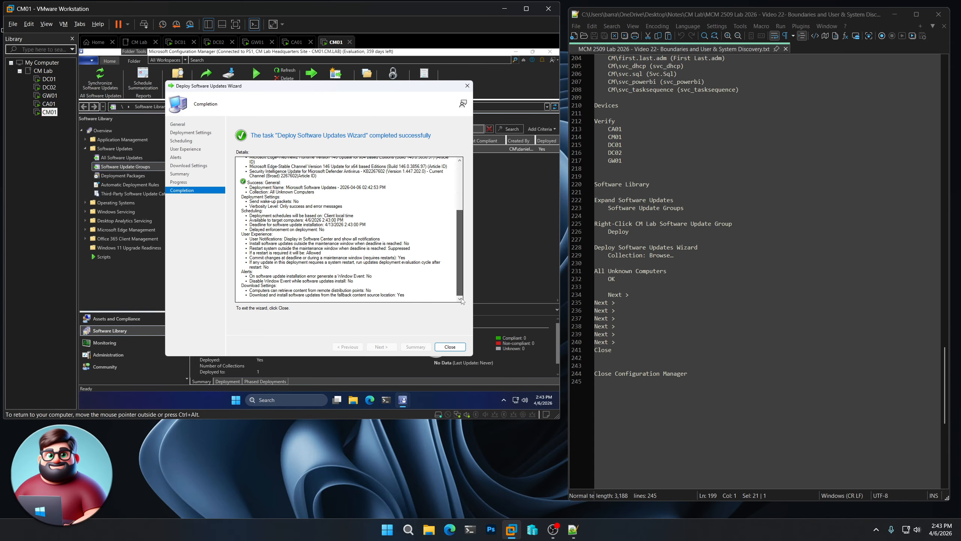
pyautogui.click(450, 347)
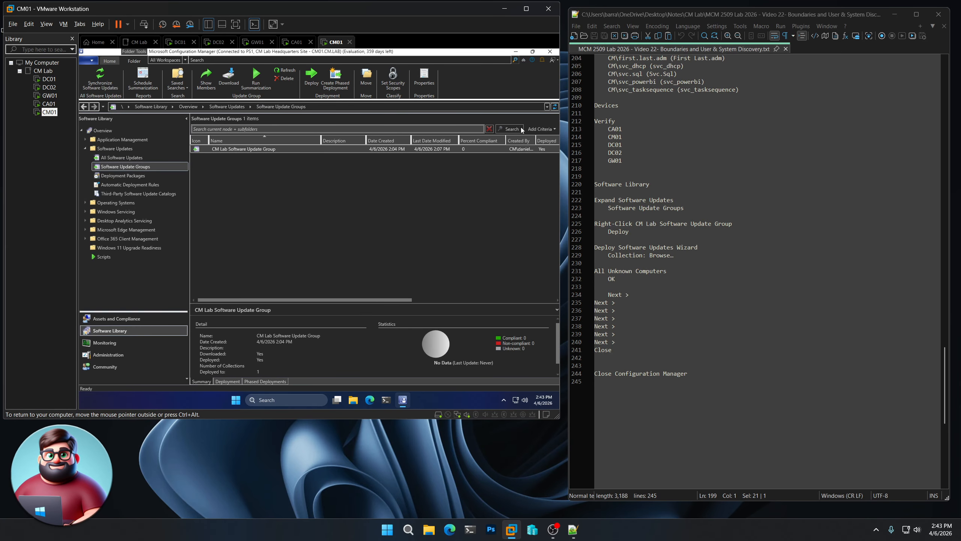
# - Close the Configuration Manager console, the last task in the notes
pyautogui.click(549, 52)
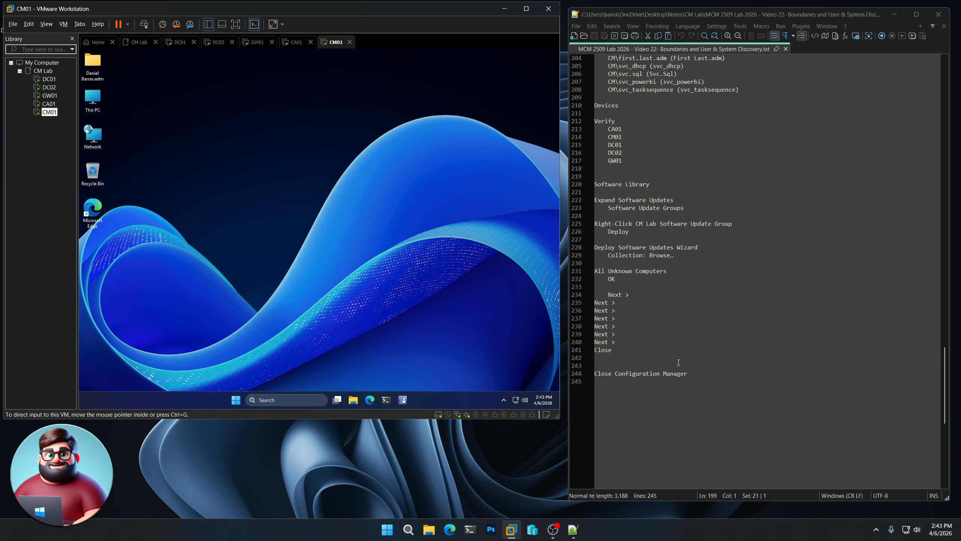
pyautogui.click(690, 374)
pyautogui.click(492, 446)
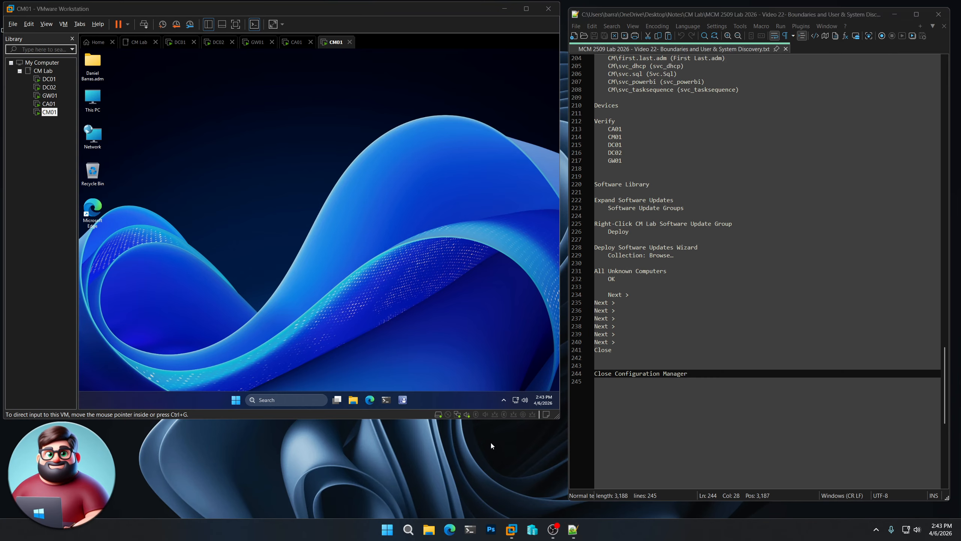